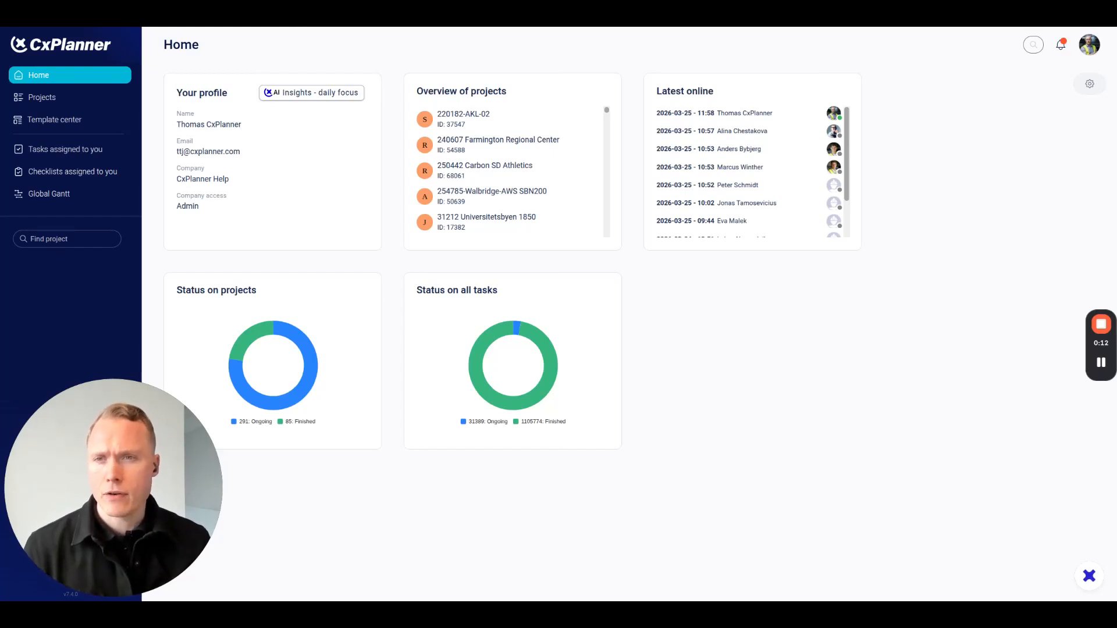
# Start a new asset based project named "Demo: Guide_v022" and choose the Construction project type.
pyautogui.click(34, 97)
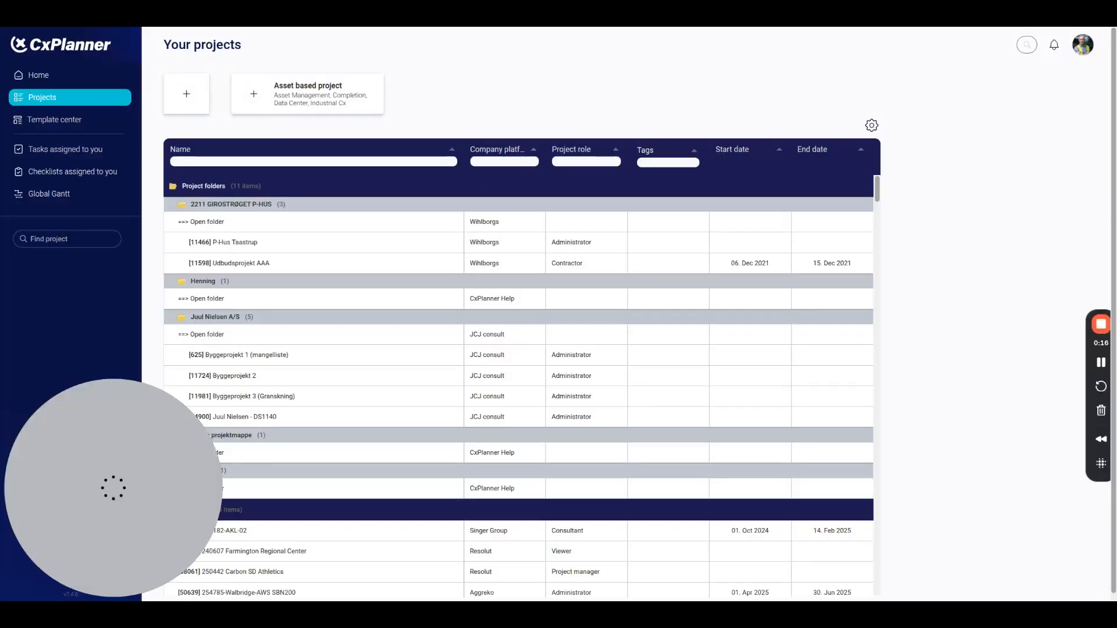
pyautogui.click(327, 101)
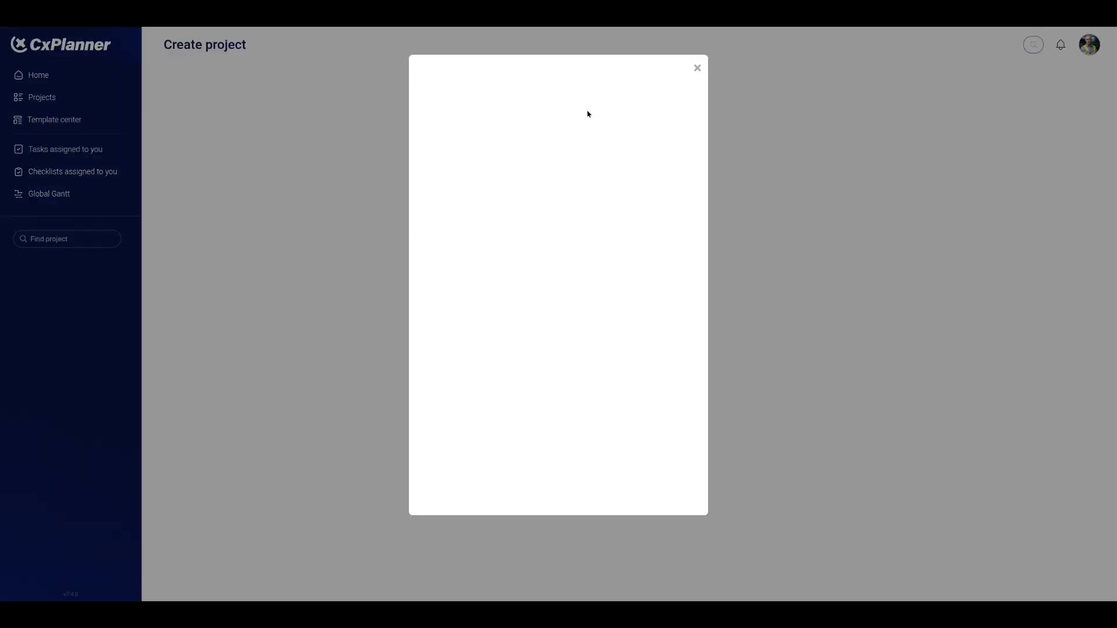
pyautogui.click(551, 174)
pyautogui.write('Demo: Guide_v022')
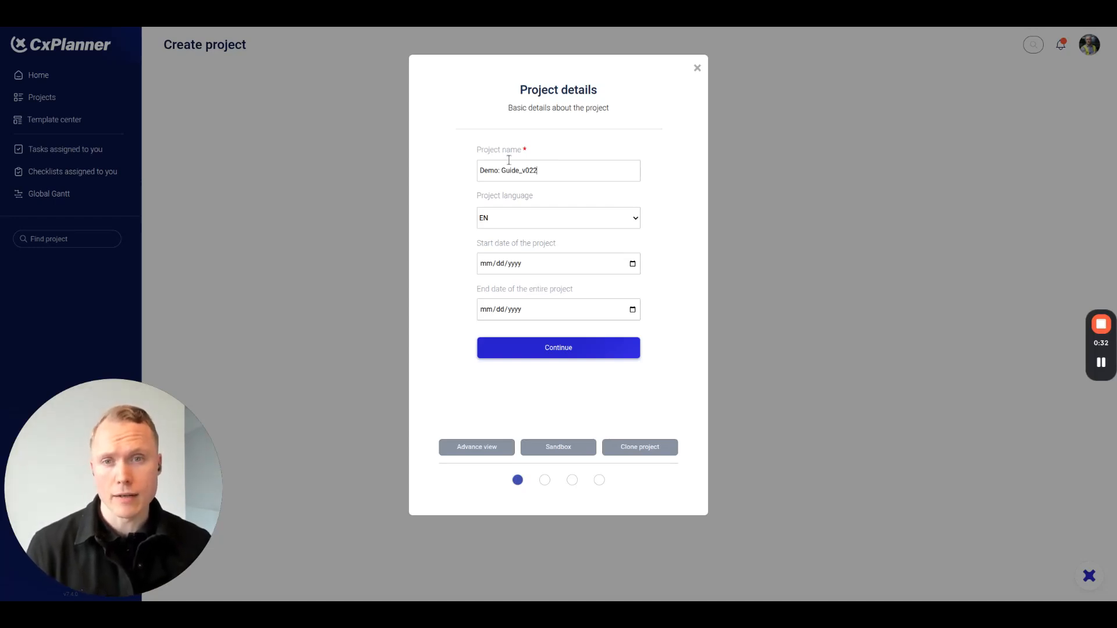
pyautogui.click(554, 351)
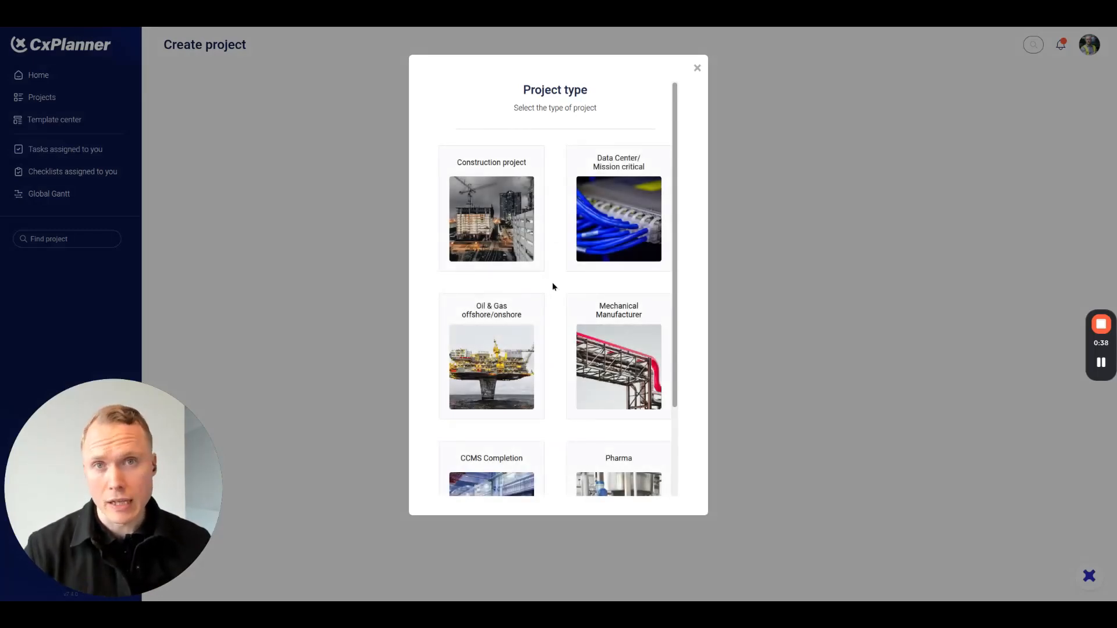
pyautogui.click(487, 187)
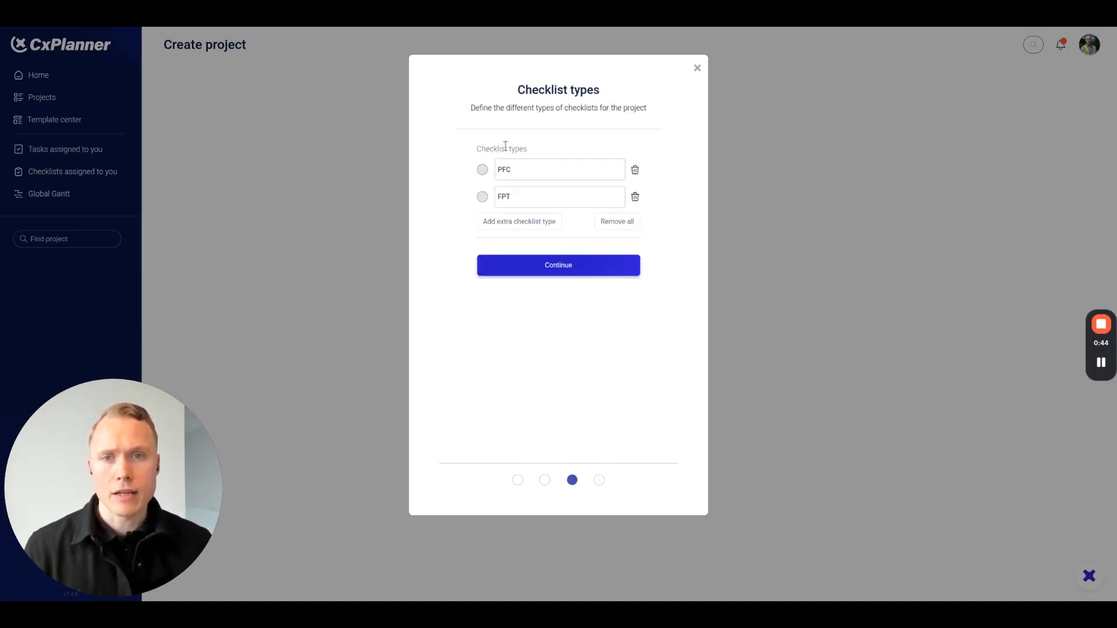
# Rename the PFC checklist type to "Prefunctional" in the project setup.
pyautogui.doubleClick(531, 171)
pyautogui.write('Pref')
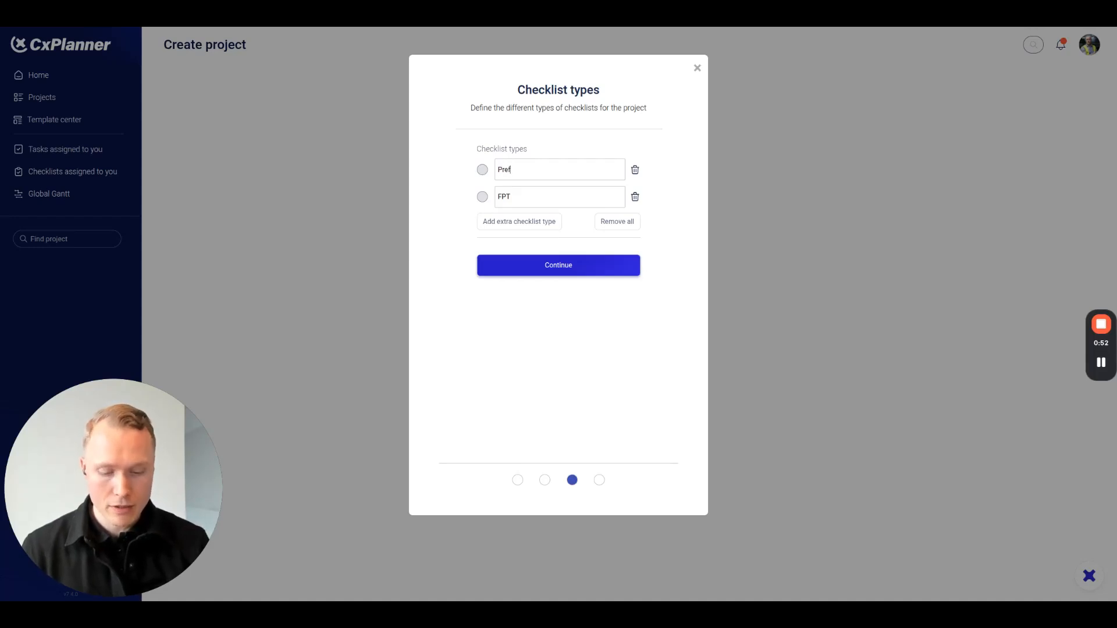
pyautogui.write('unctionao')
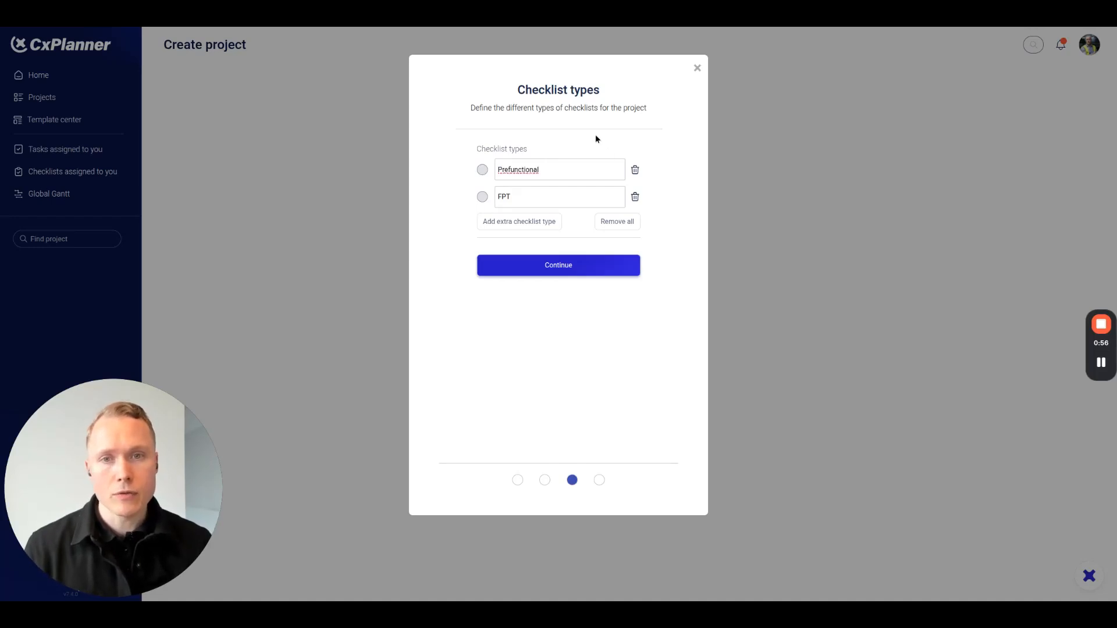
# Add an extra checklist type named "IST" and remove it again.
pyautogui.click(526, 220)
pyautogui.click(523, 221)
pyautogui.write('IST')
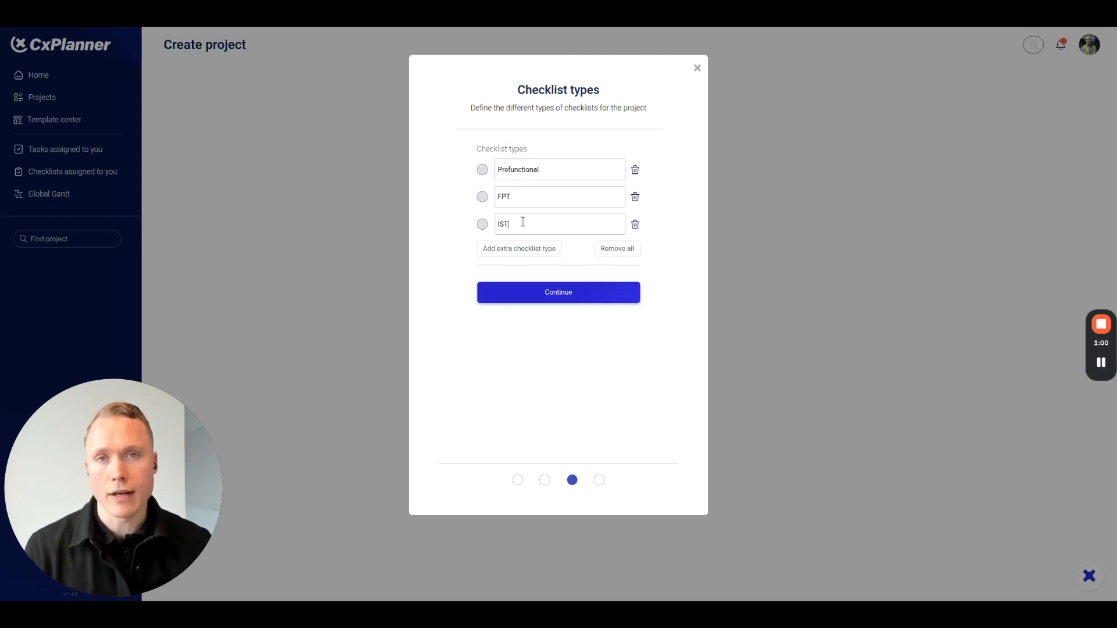
pyautogui.click(635, 225)
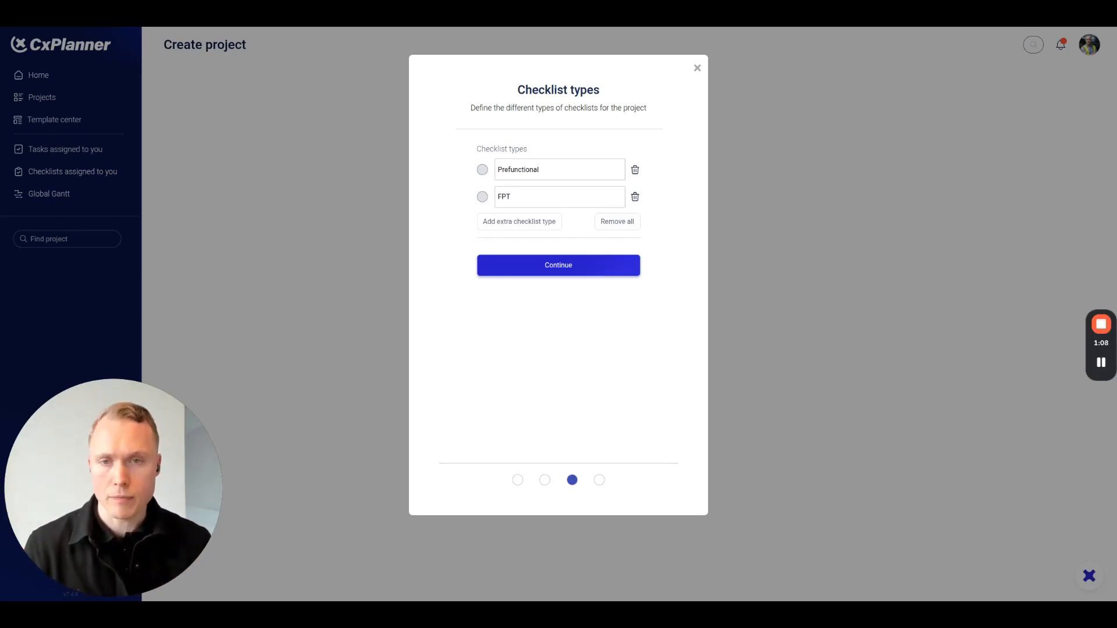
# Accept the checklist types and remove every predefined asset type except AHU and Exhaust Fan.
pyautogui.click(533, 274)
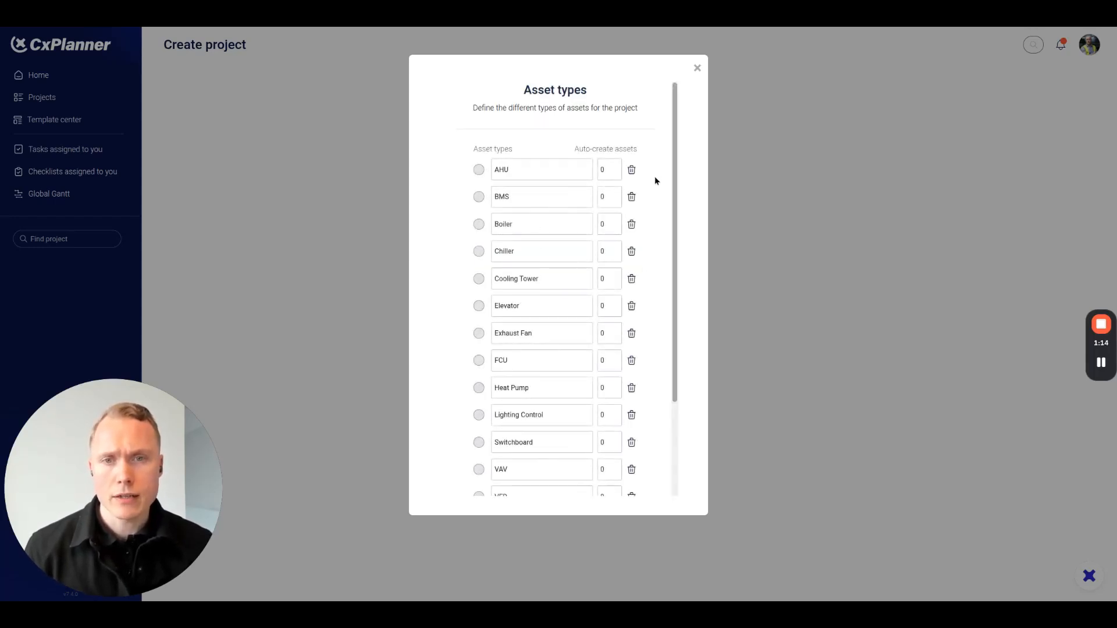
pyautogui.click(631, 198)
pyautogui.click(631, 197)
pyautogui.click(631, 198)
pyautogui.click(632, 198)
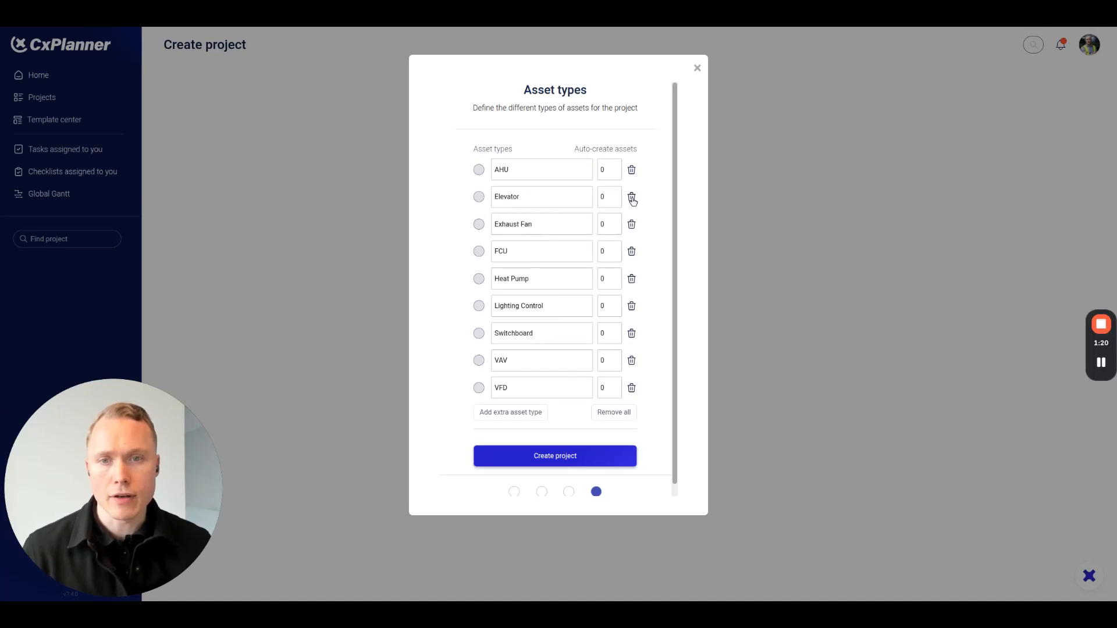
pyautogui.click(631, 198)
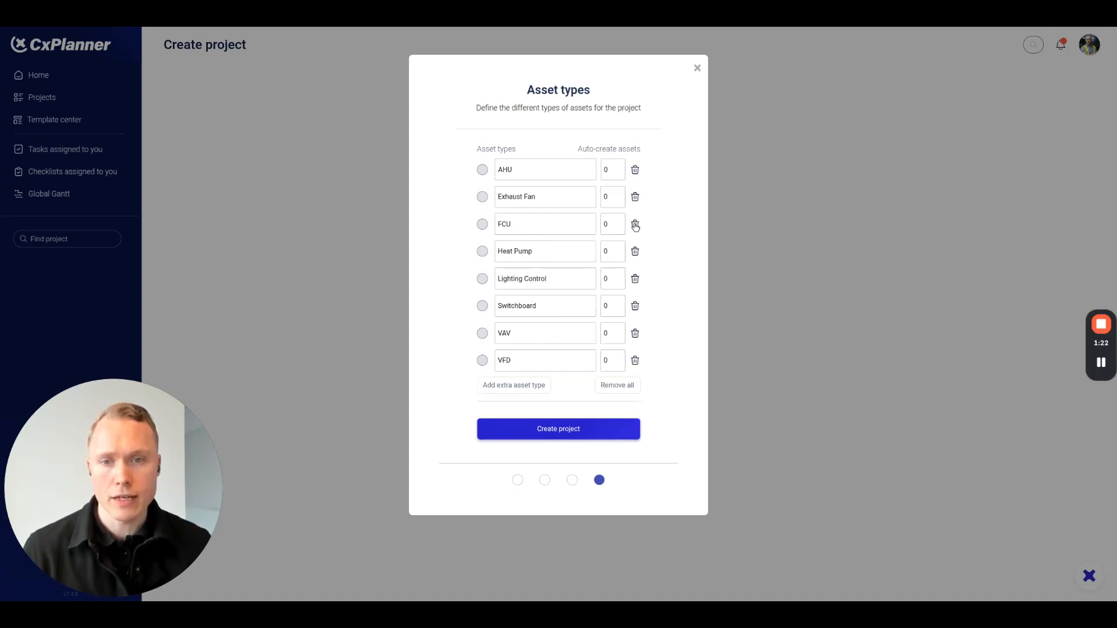
pyautogui.click(635, 226)
pyautogui.click(635, 226)
pyautogui.click(635, 226)
pyautogui.click(636, 226)
pyautogui.click(636, 226)
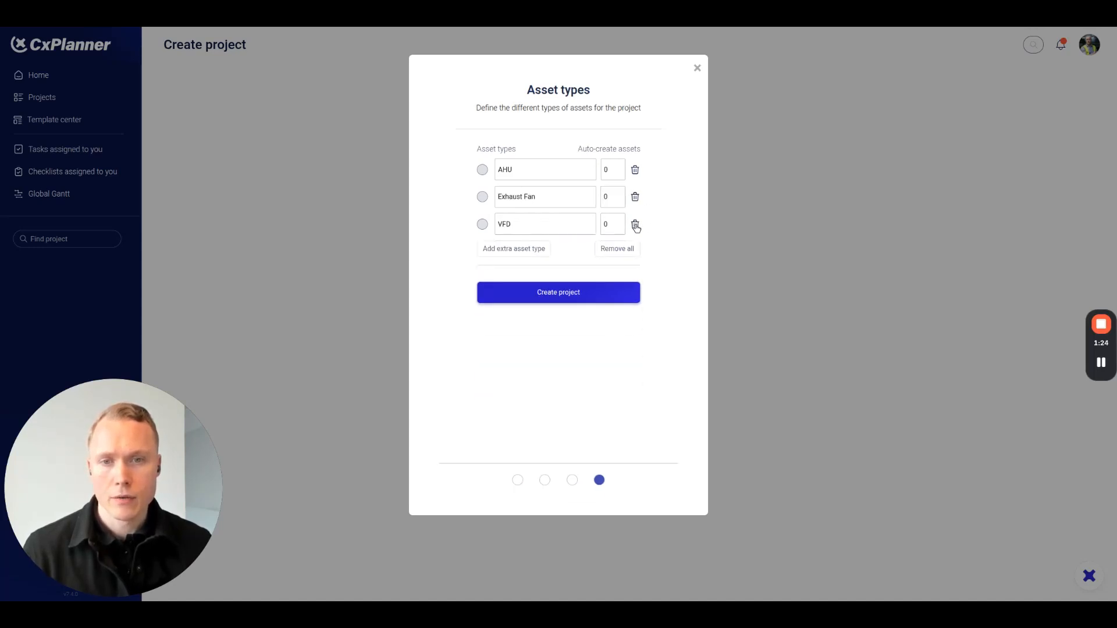
pyautogui.click(635, 226)
# Set the auto-created assets to 3 for AHU and 10 for Exhaust Fan, and create the project.
pyautogui.moveTo(605, 175); pyautogui.dragTo(592, 174)
pyautogui.write('3')
pyautogui.press('Tab')
pyautogui.press('Tab')
pyautogui.write('10')
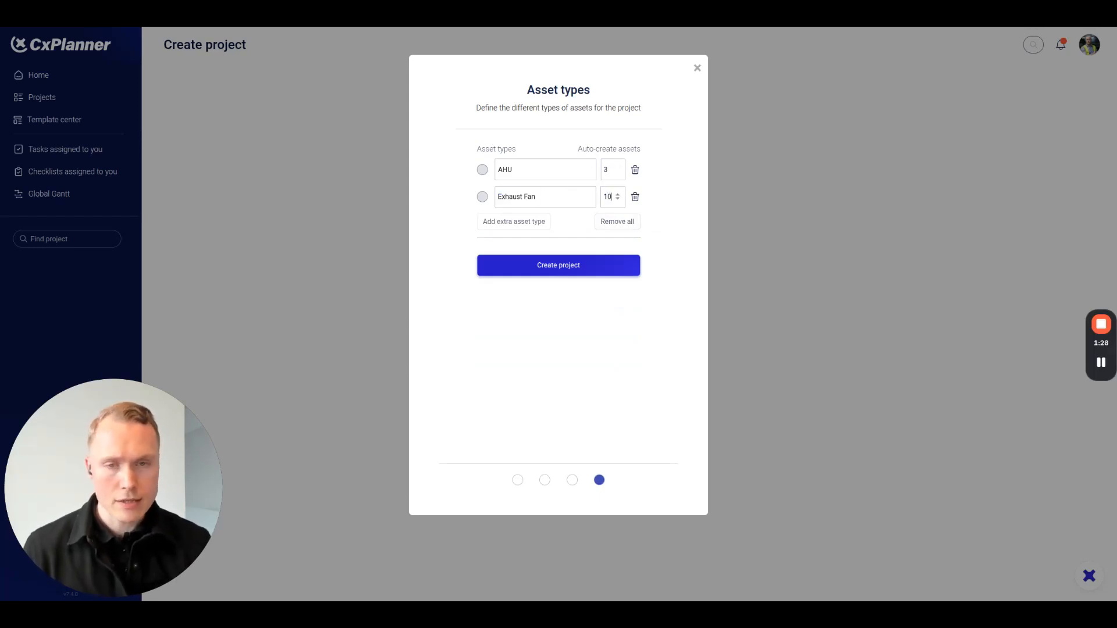
pyautogui.click(562, 271)
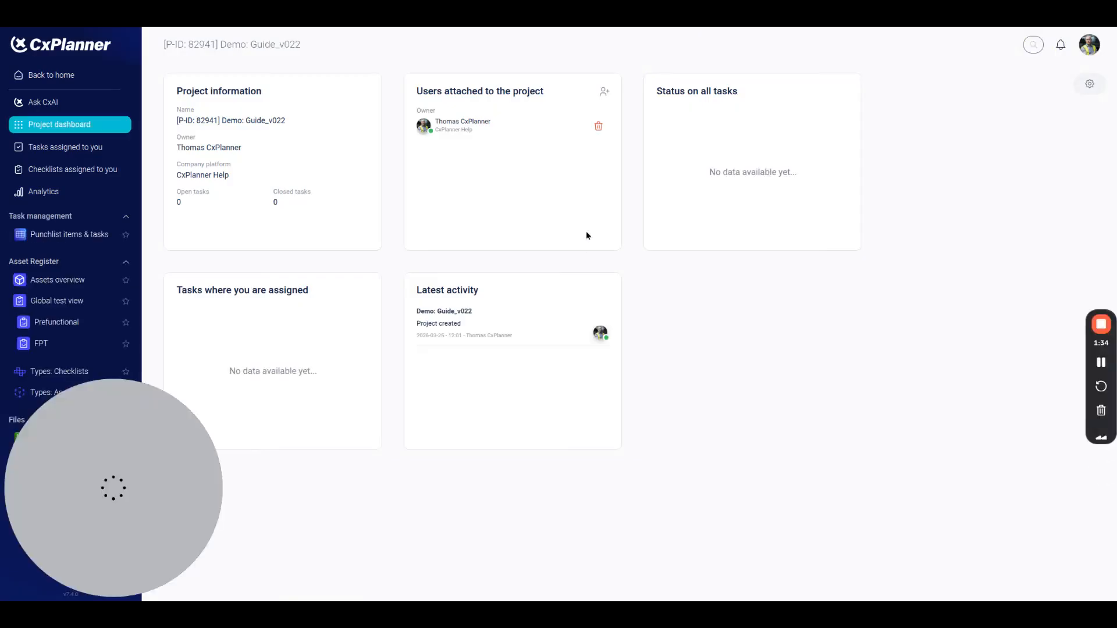
pyautogui.moveTo(303, 45); pyautogui.dragTo(158, 51)
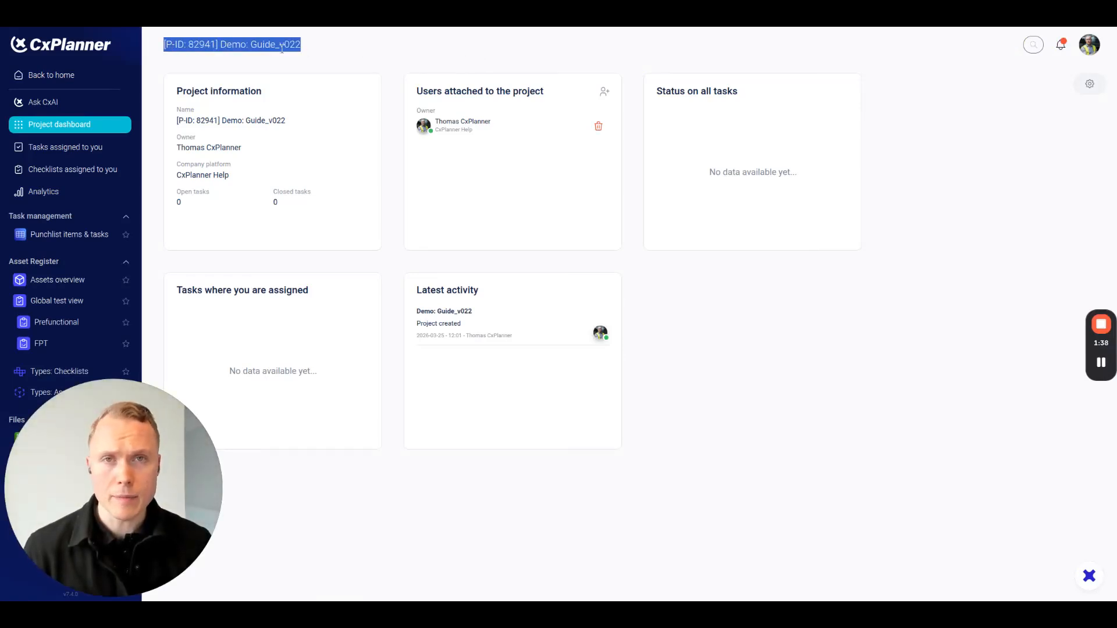
pyautogui.click(298, 60)
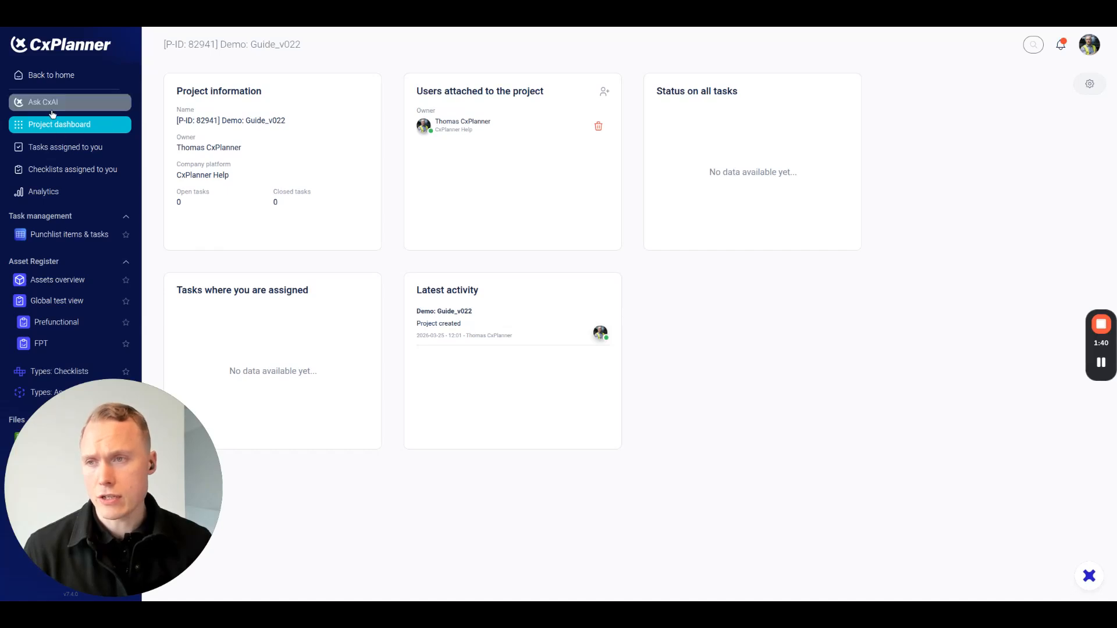
pyautogui.moveTo(88, 463); pyautogui.dragTo(977, 463)
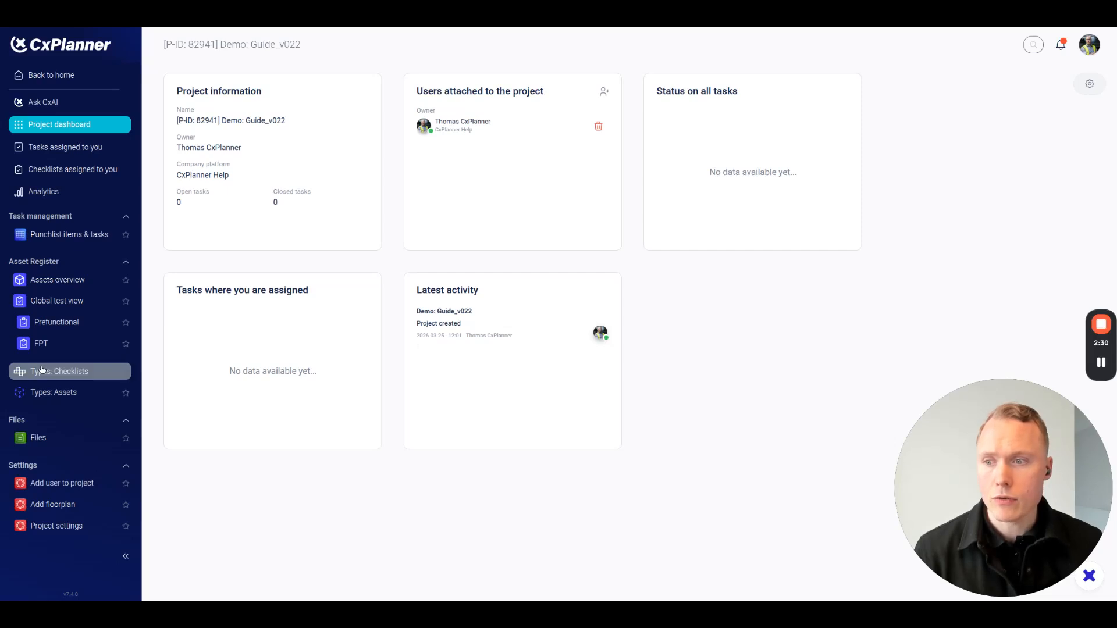
# Rename the project's FPT checklist type to "Functional test".
pyautogui.click(41, 372)
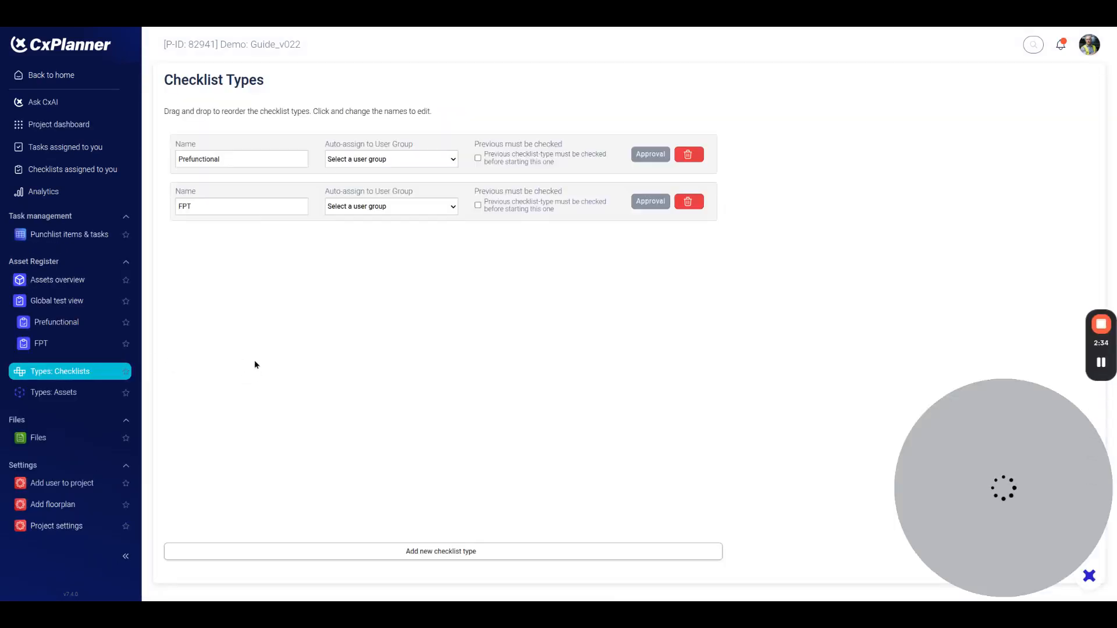
pyautogui.click(236, 208)
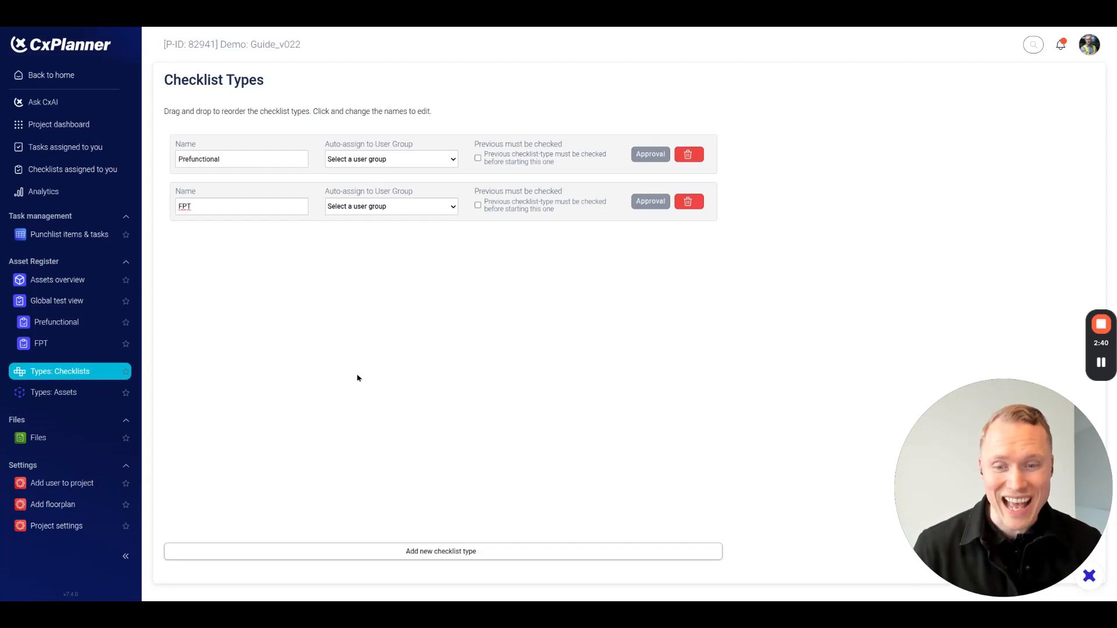
pyautogui.hotkey('ctrl', 'a')
pyautogui.write('Functin')
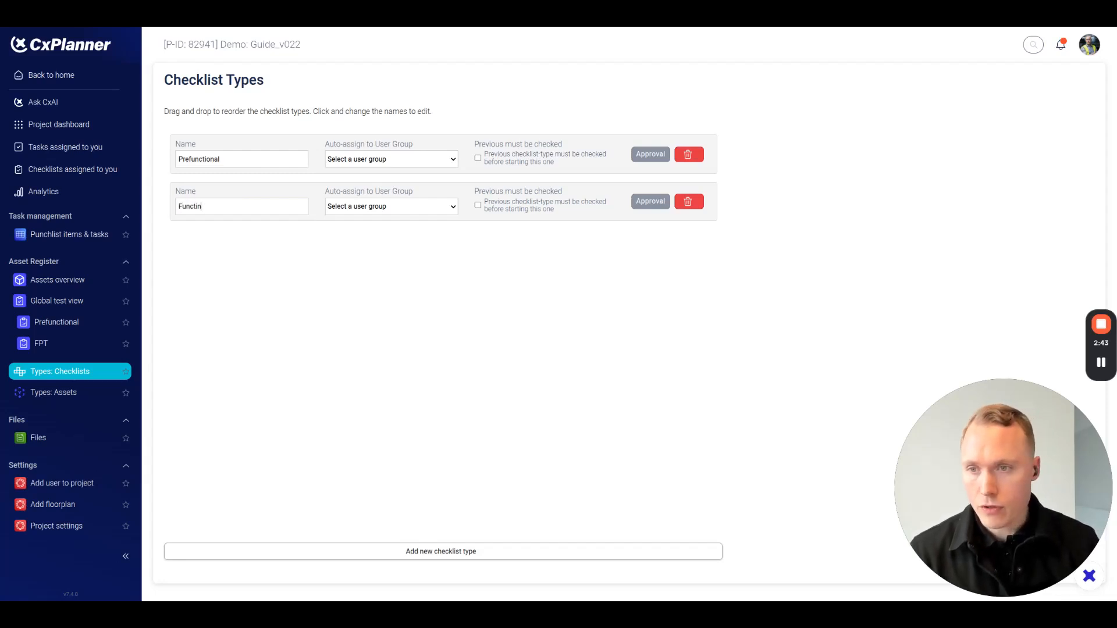
pyautogui.press('BackSpace')
pyautogui.write('onal')
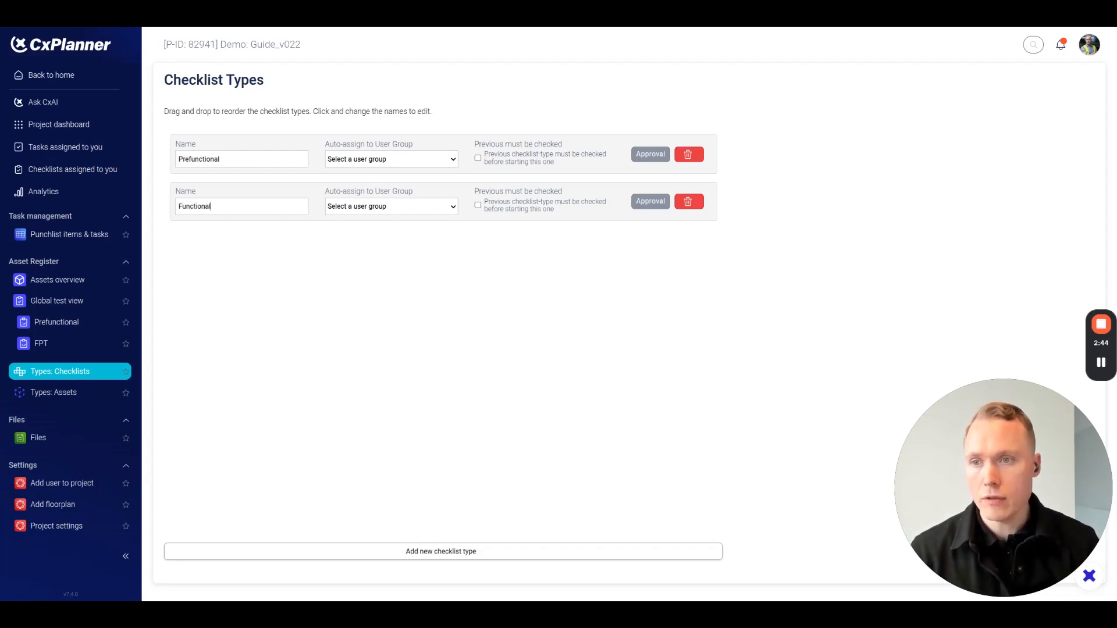
pyautogui.write(' test')
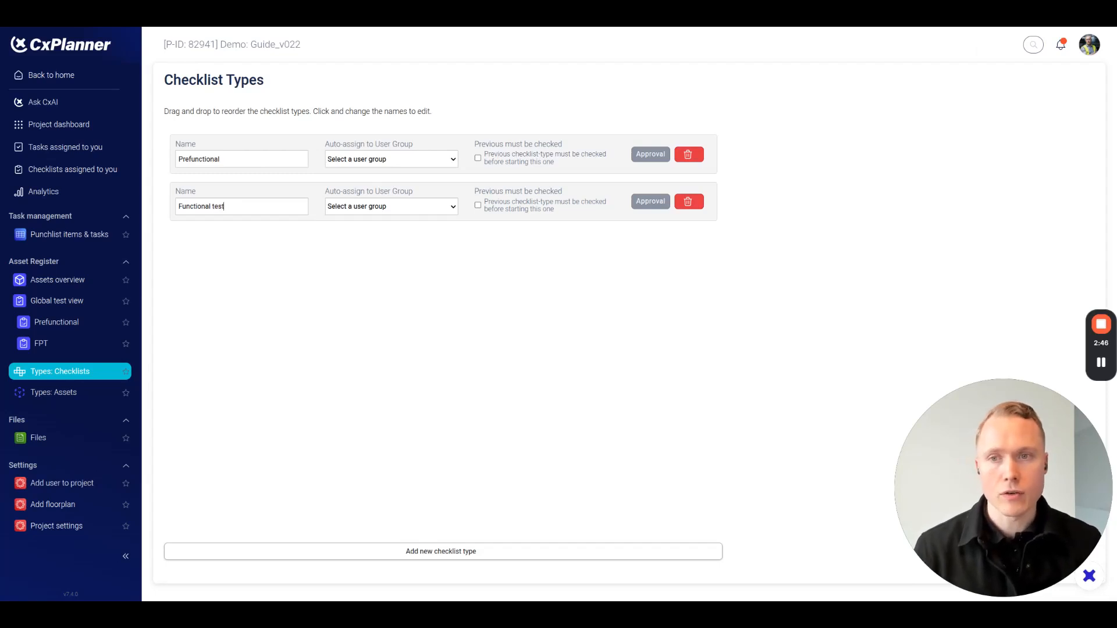
pyautogui.click(358, 378)
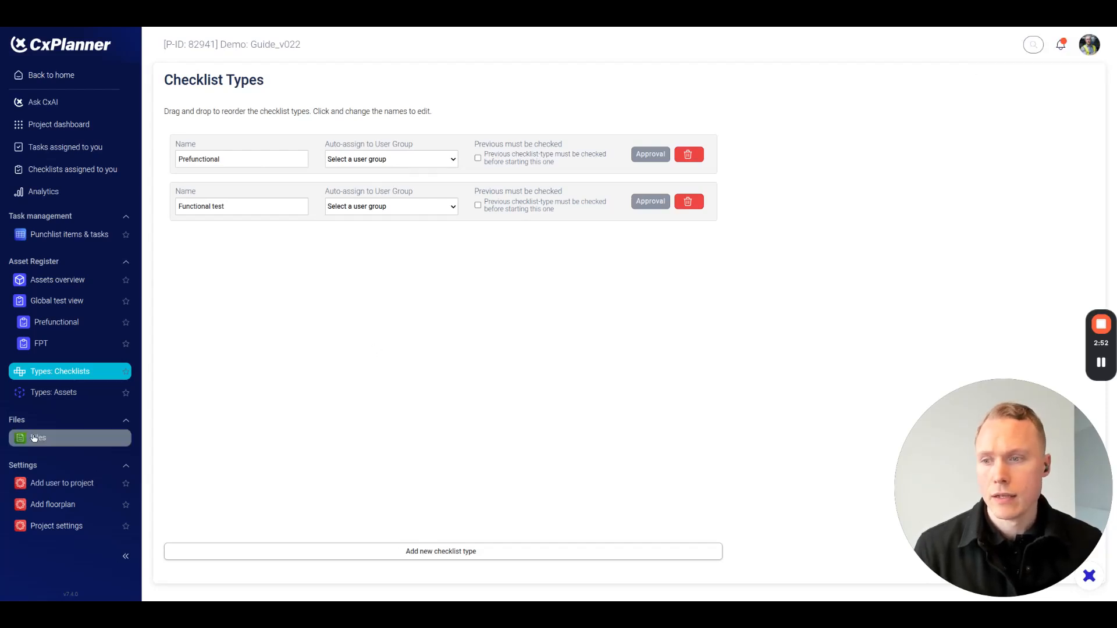
# Add a Prefunctional checklist with the template "AHU VAV Re-heat #2 - DEMO" to the AHU asset type.
pyautogui.click(55, 393)
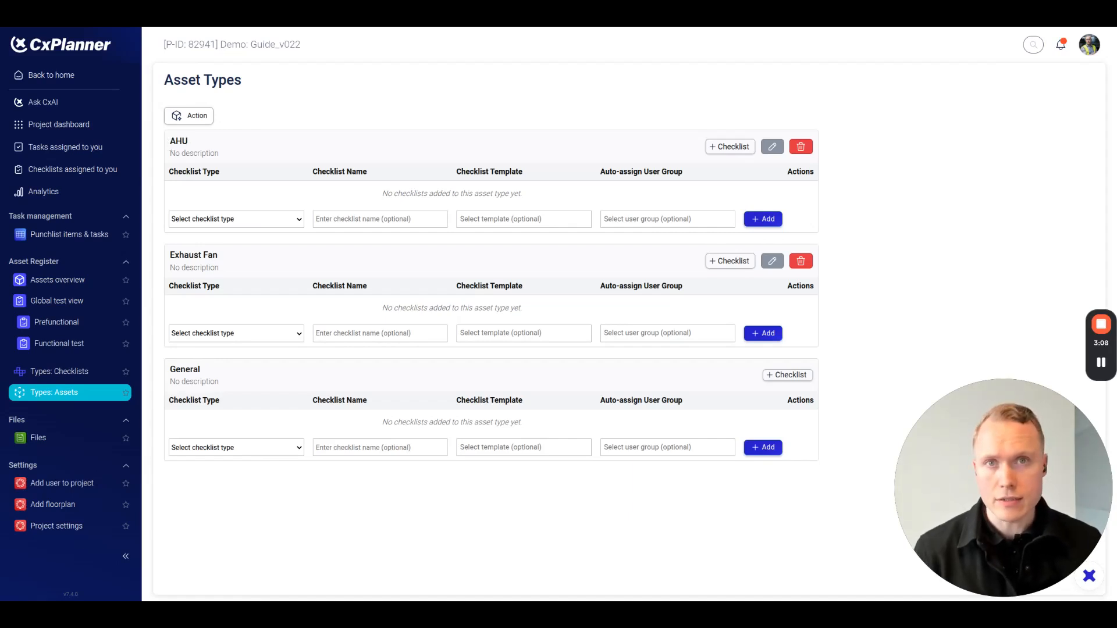
pyautogui.click(225, 224)
pyautogui.click(225, 233)
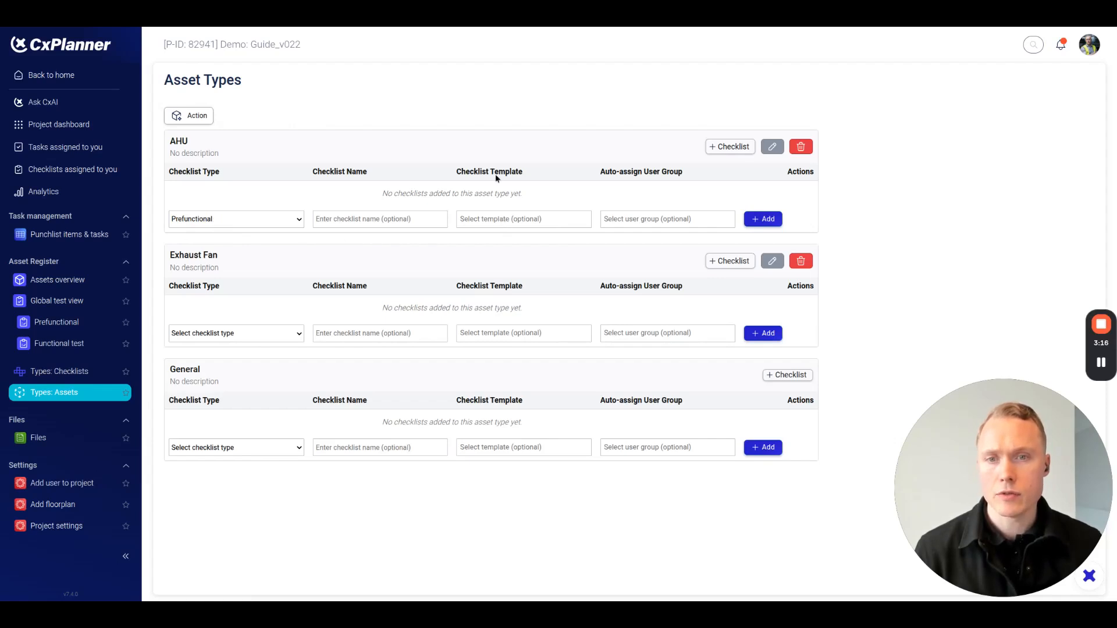
pyautogui.click(500, 219)
pyautogui.write('ahu demo')
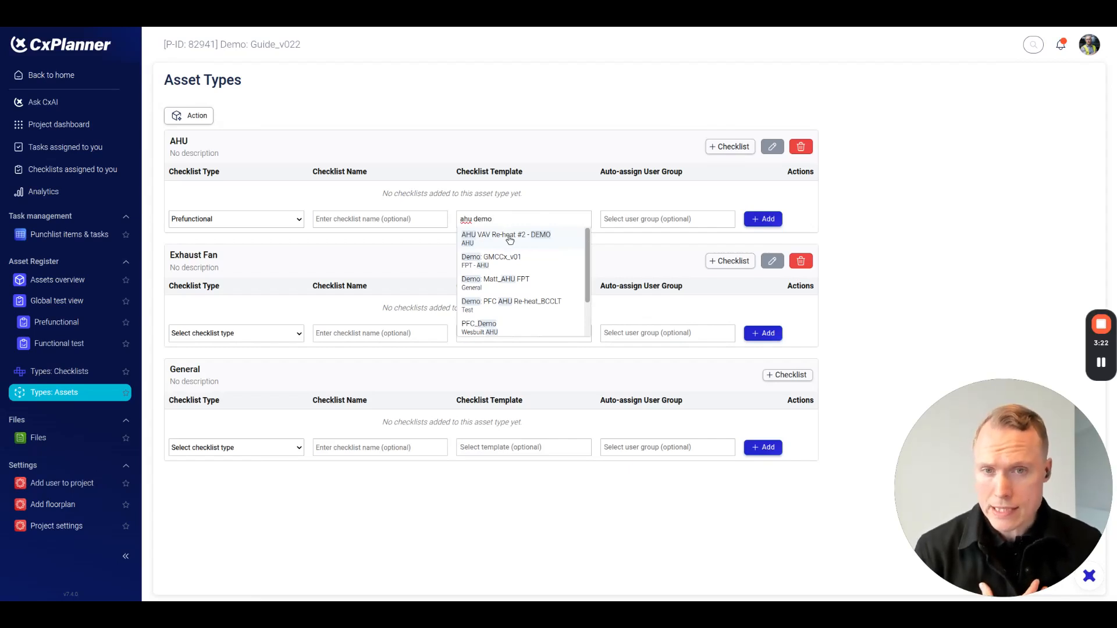
pyautogui.click(509, 239)
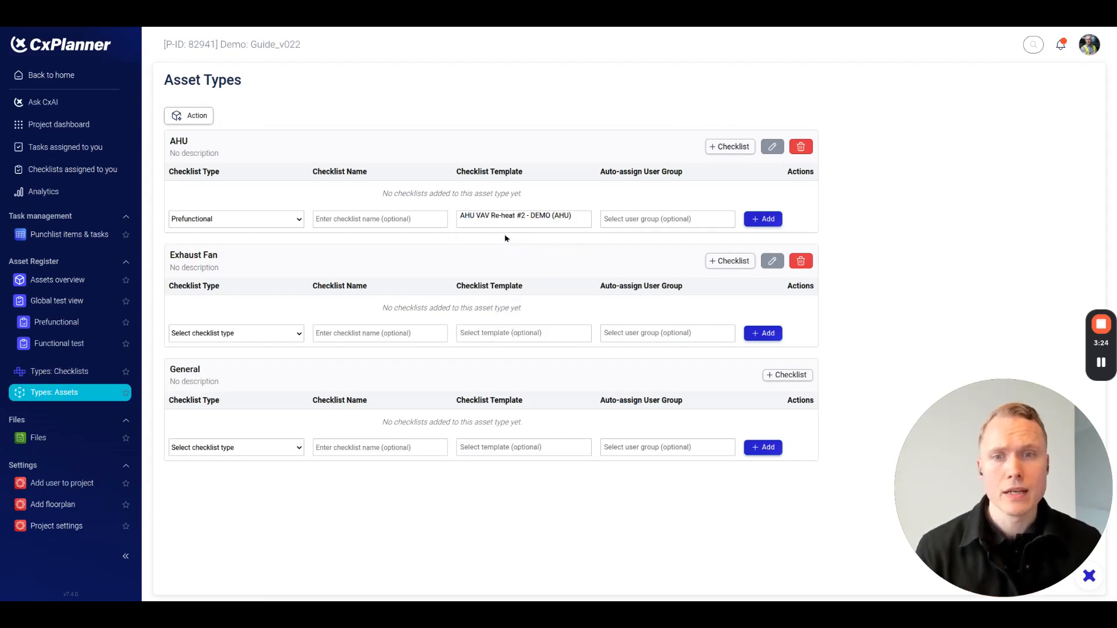
pyautogui.click(764, 220)
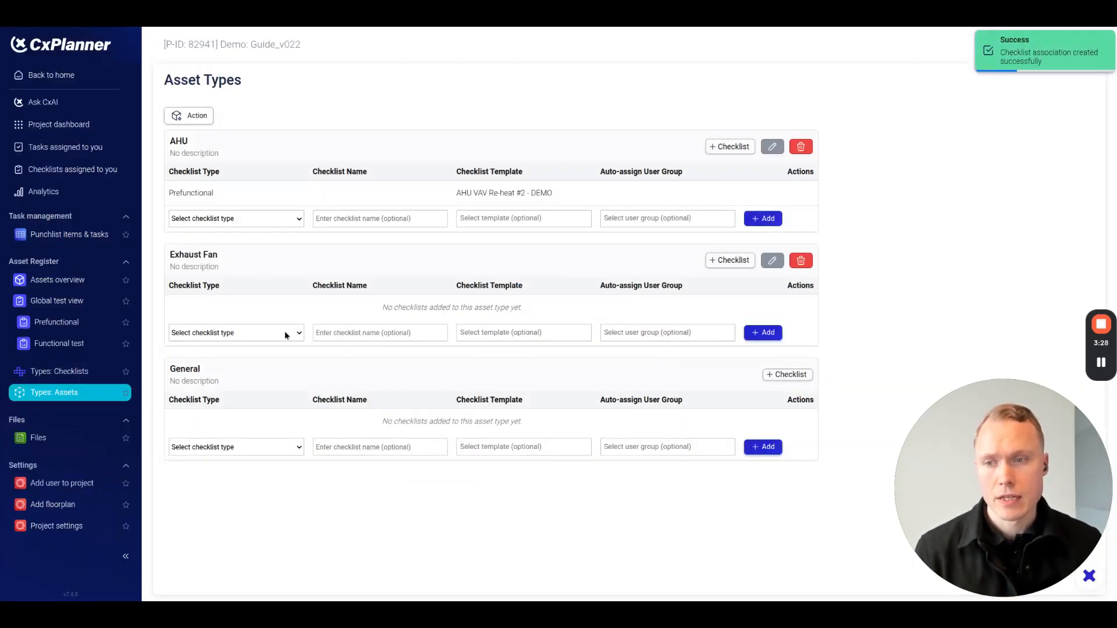
# Add a Prefunctional checklist with the template "AHU VAV Re-heat #2 - DEMO" to the Exhaust Fan asset type.
pyautogui.click(204, 339)
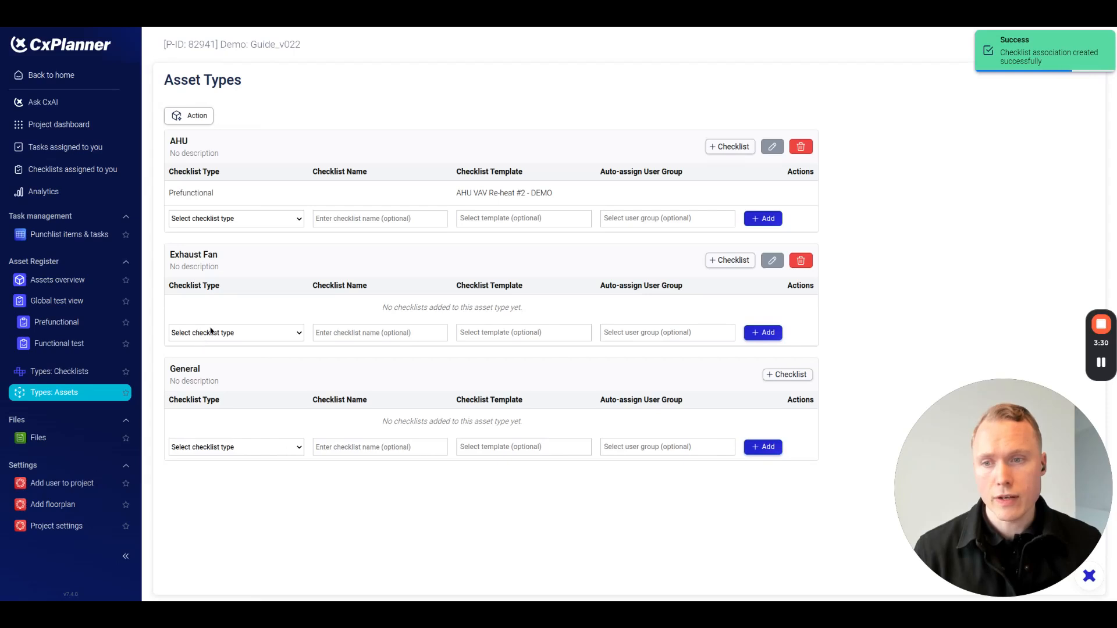
pyautogui.click(204, 352)
pyautogui.click(528, 335)
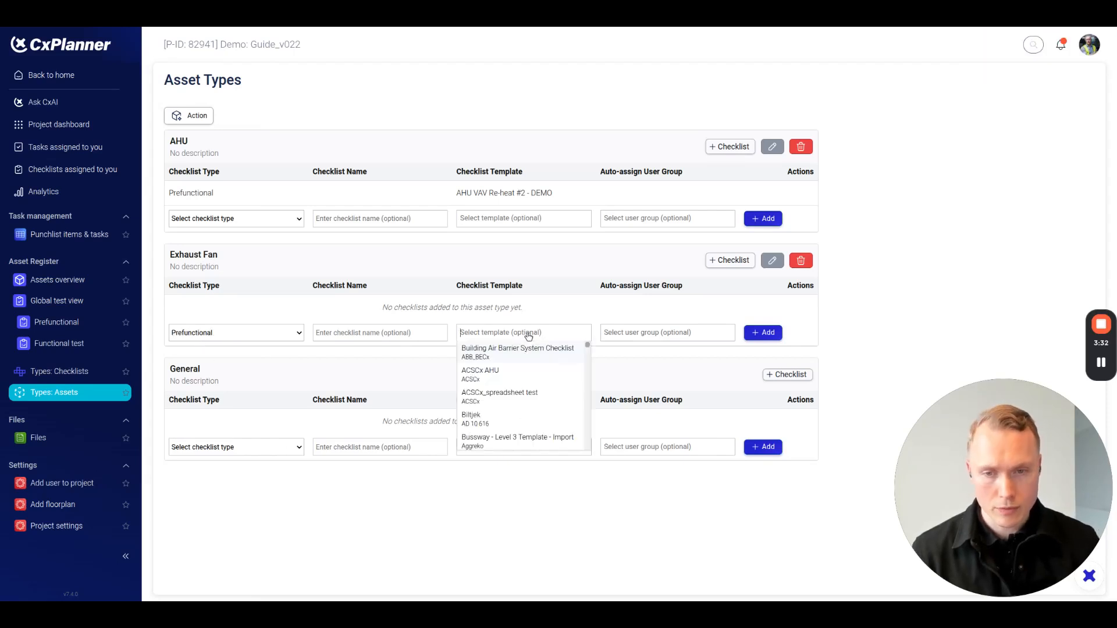
pyautogui.write('ahu demo')
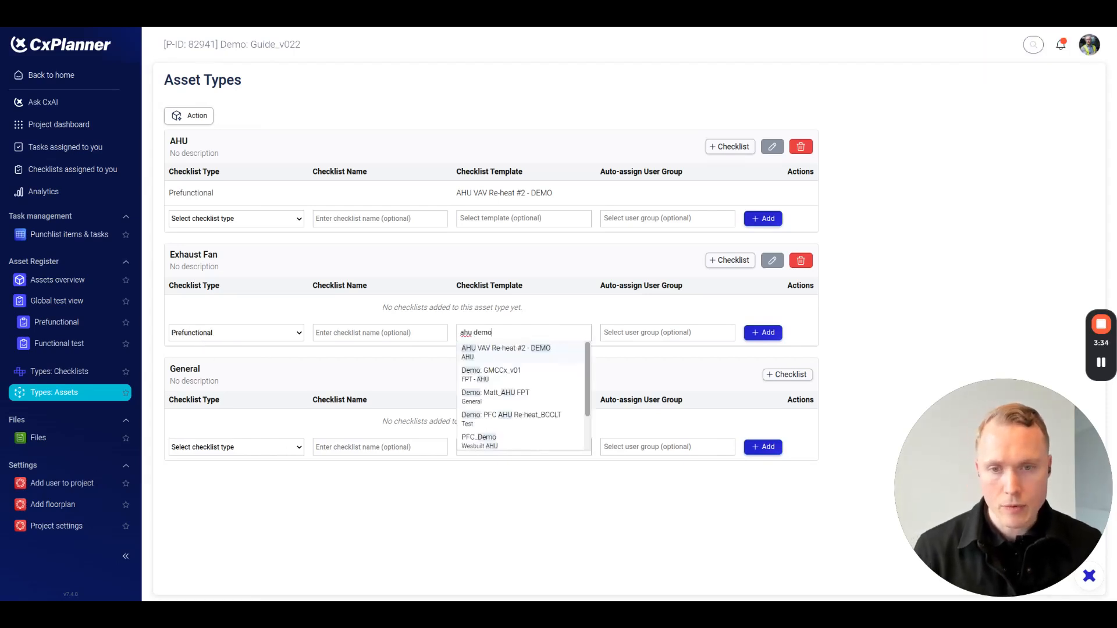
pyautogui.click(519, 354)
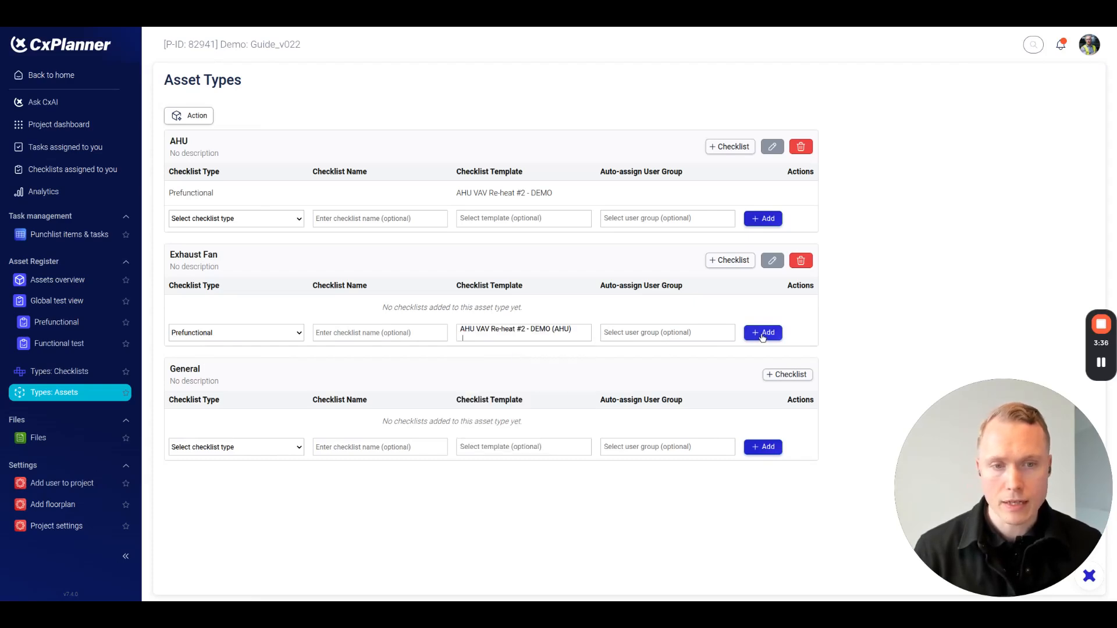
pyautogui.click(750, 333)
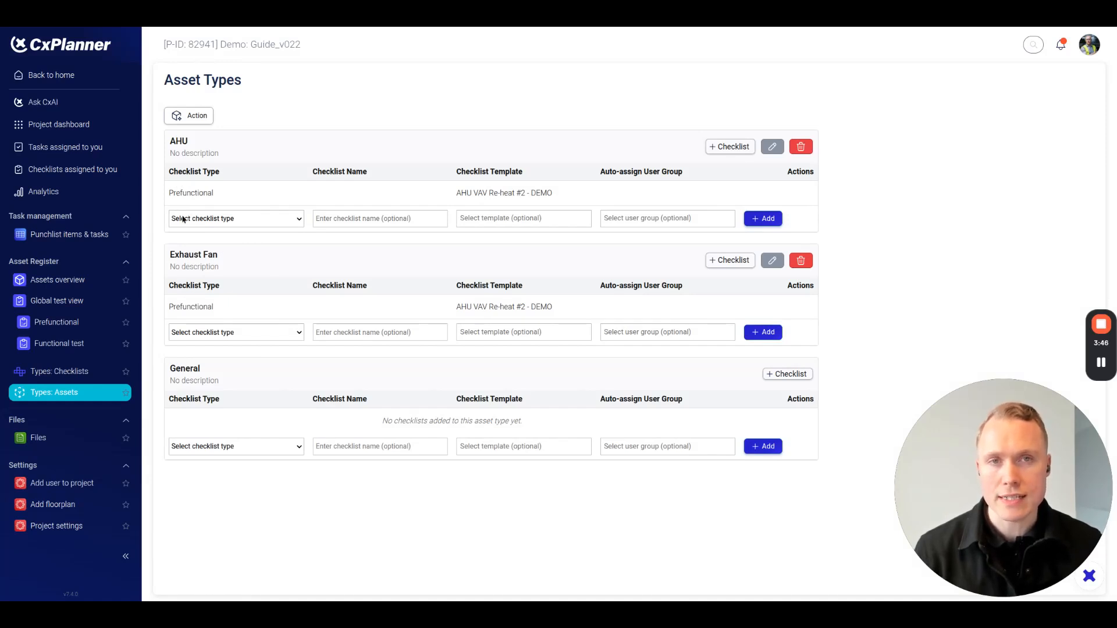
# Add a Functional test checklist without a template to the AHU asset type.
pyautogui.click(203, 219)
pyautogui.click(213, 253)
pyautogui.click(763, 218)
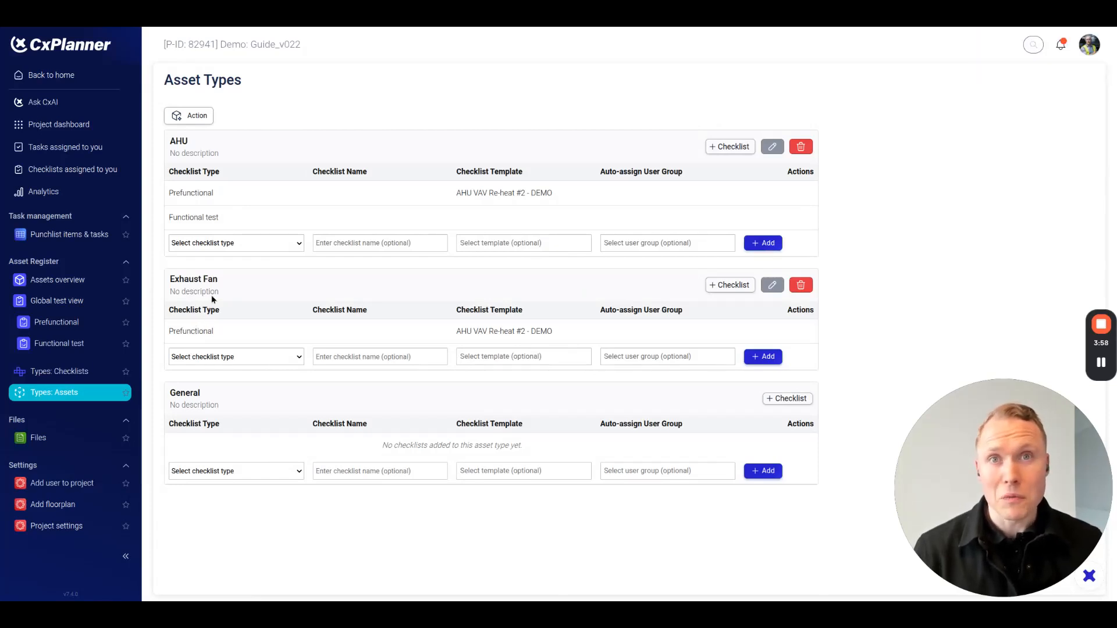
# In the assets overview, expand the Exhaust Fan and AHU groups and set the manufacturer of AHU-001 to SIEMENS.
pyautogui.click(69, 285)
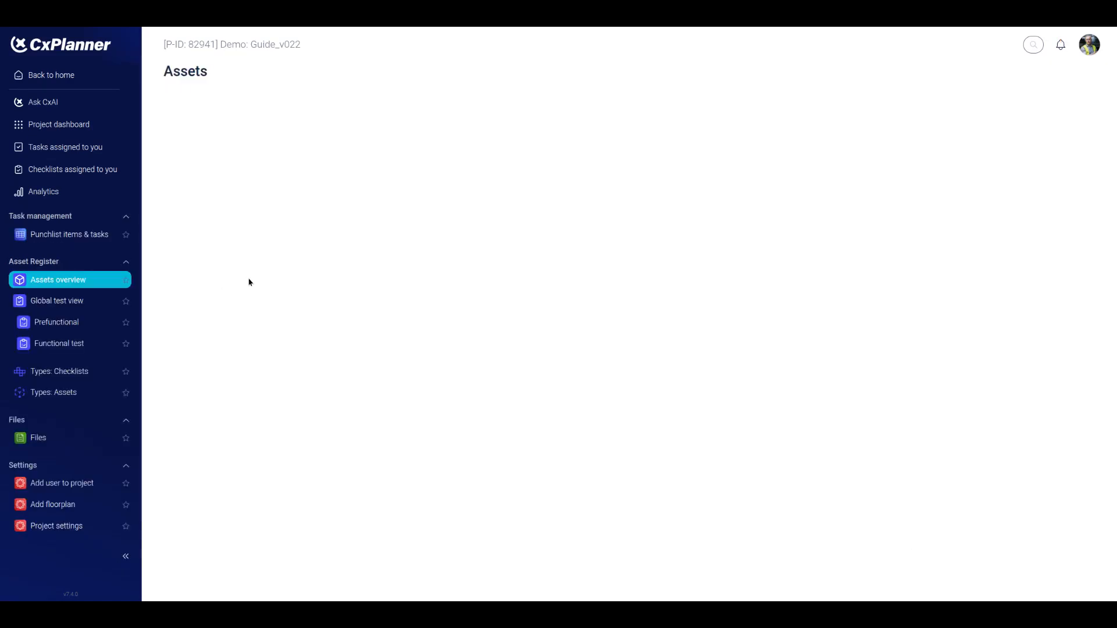
pyautogui.click(227, 178)
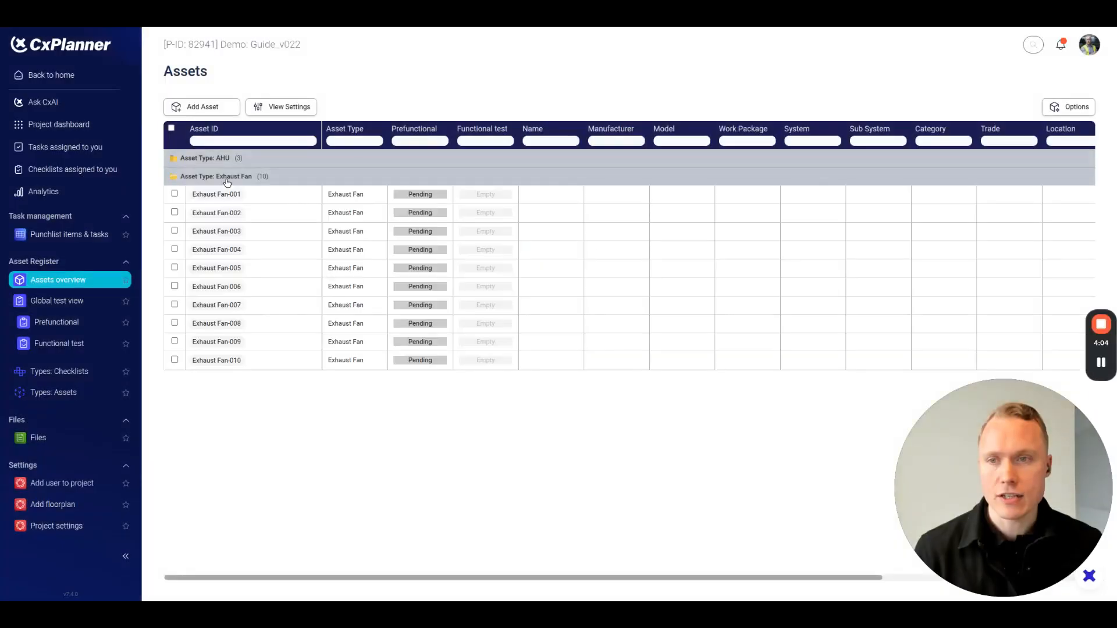
pyautogui.click(234, 163)
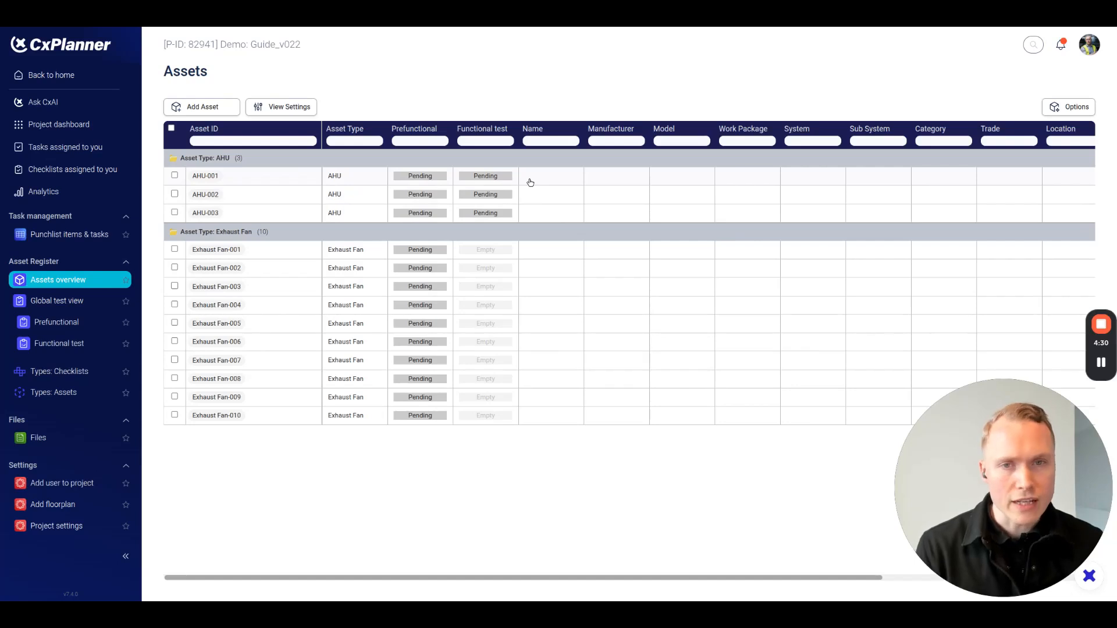
pyautogui.click(622, 179)
pyautogui.write('SIEMENS')
pyautogui.press('Return')
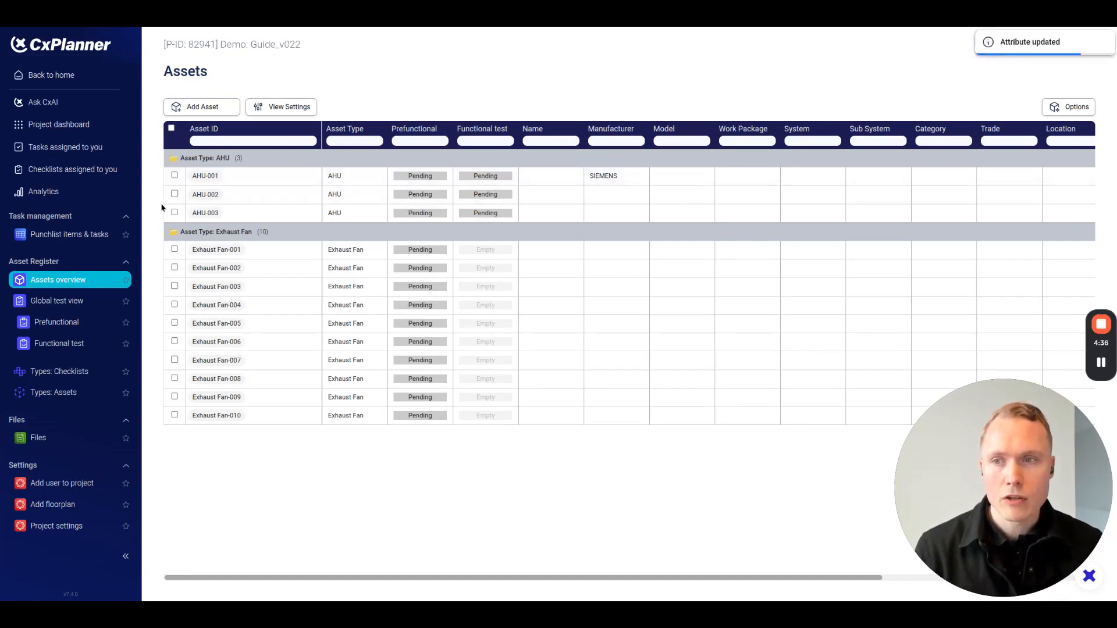
# Bulk-set the manufacturer of AHU-002 and AHU-003 to HONEYWELL, and clear the asset selection.
pyautogui.click(175, 194)
pyautogui.click(174, 212)
pyautogui.click(625, 194)
pyautogui.write('HONEYWELL')
pyautogui.press('Return')
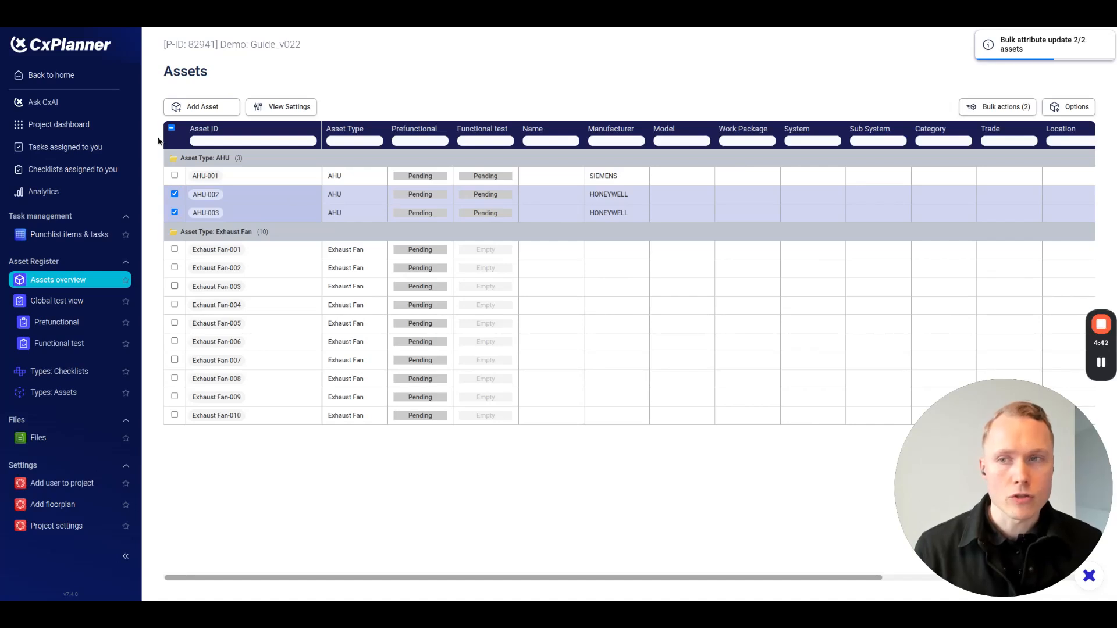
pyautogui.click(171, 128)
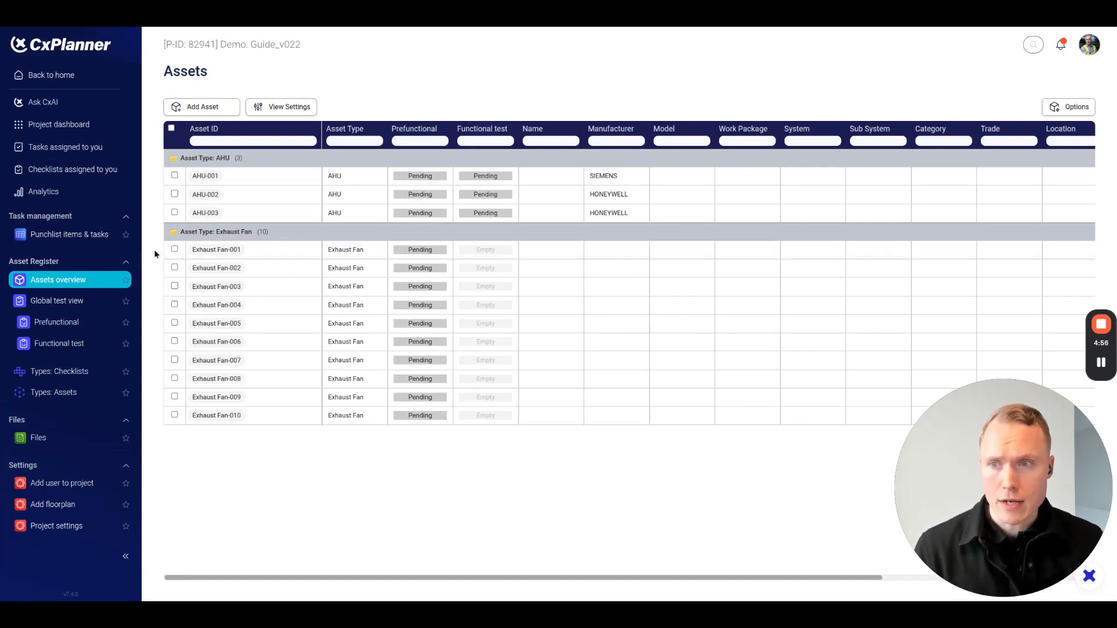
# In the global test view, expand the Prefunctional Exhaust Fan and AHU folders and assign a responsible person to AHU-001's checklist.
pyautogui.click(66, 301)
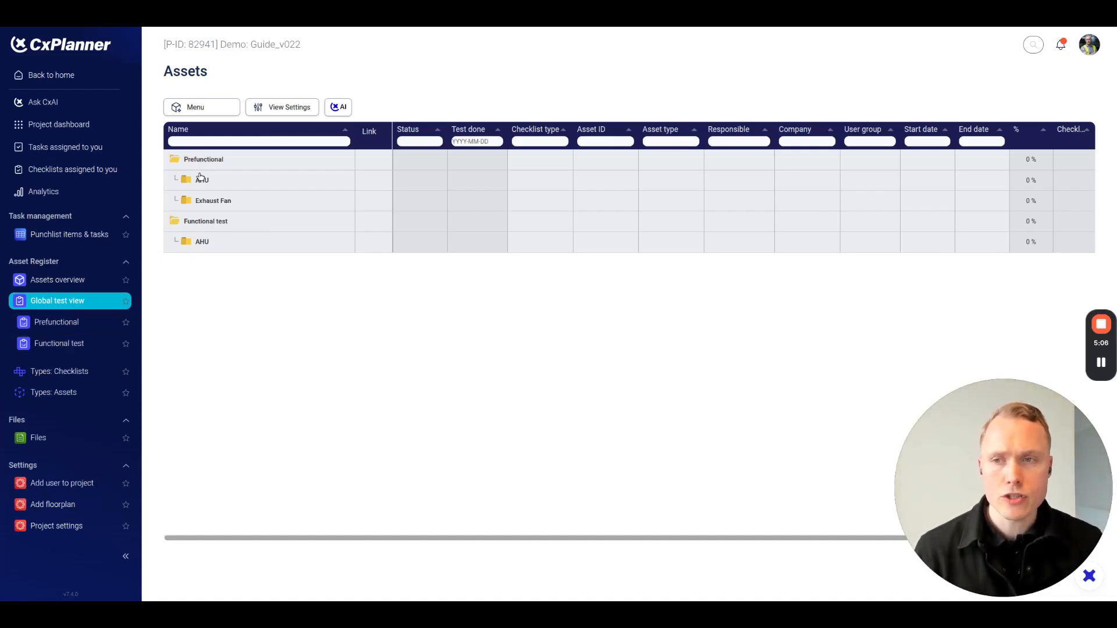
pyautogui.click(203, 201)
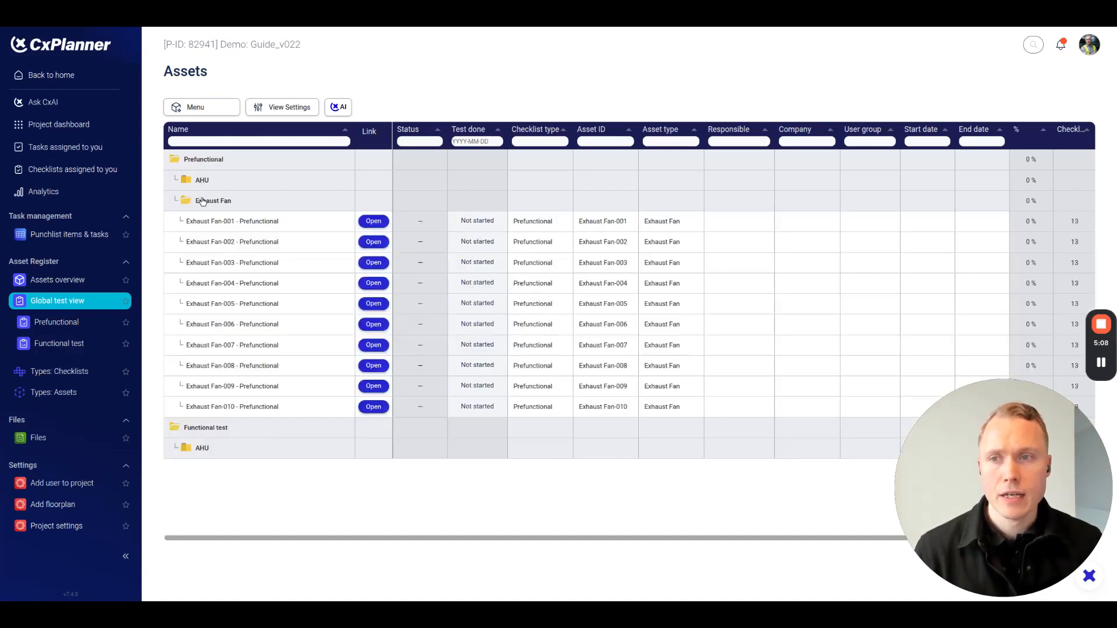
pyautogui.click(211, 181)
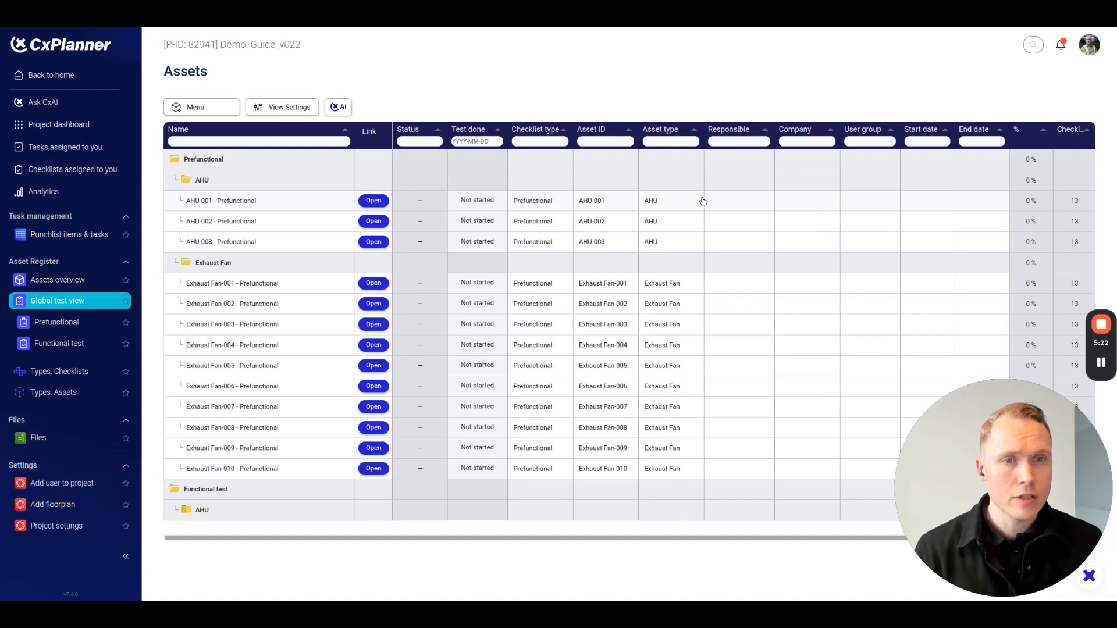
pyautogui.click(739, 201)
pyautogui.click(737, 219)
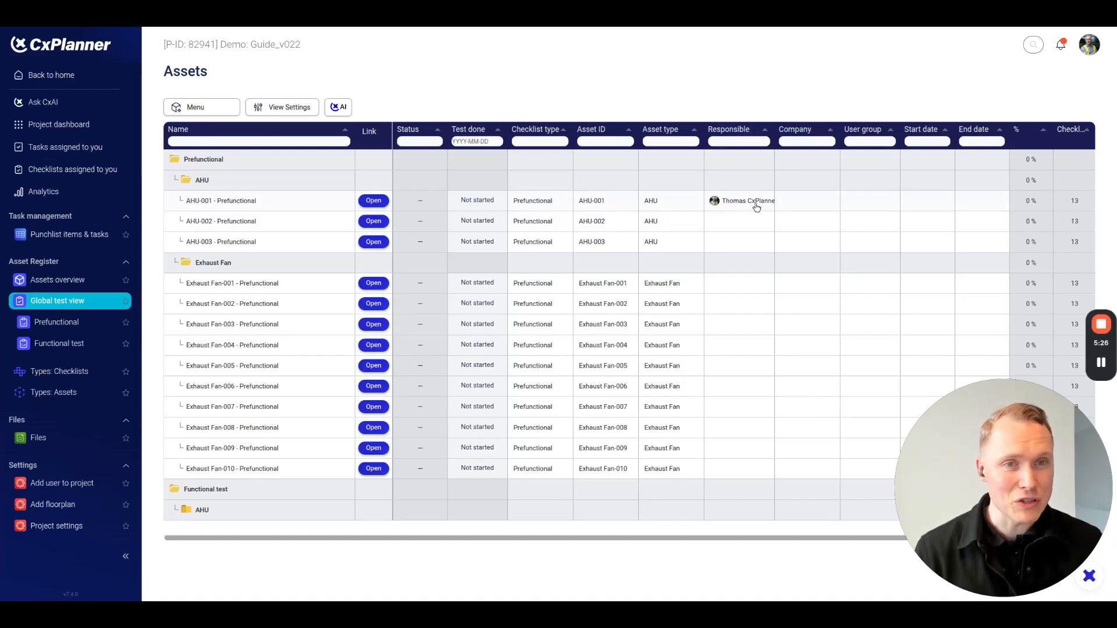
# Assign the company CxPlanner Help and the user group Mechanical Contractor to AHU-001's Prefunctional checklist.
pyautogui.click(796, 203)
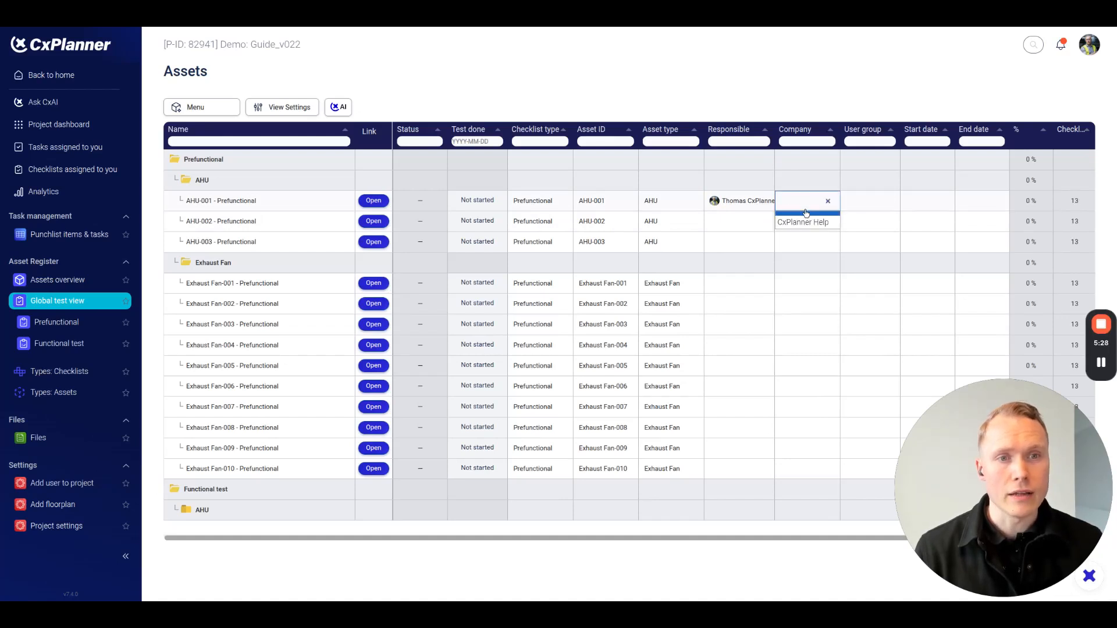
pyautogui.click(803, 221)
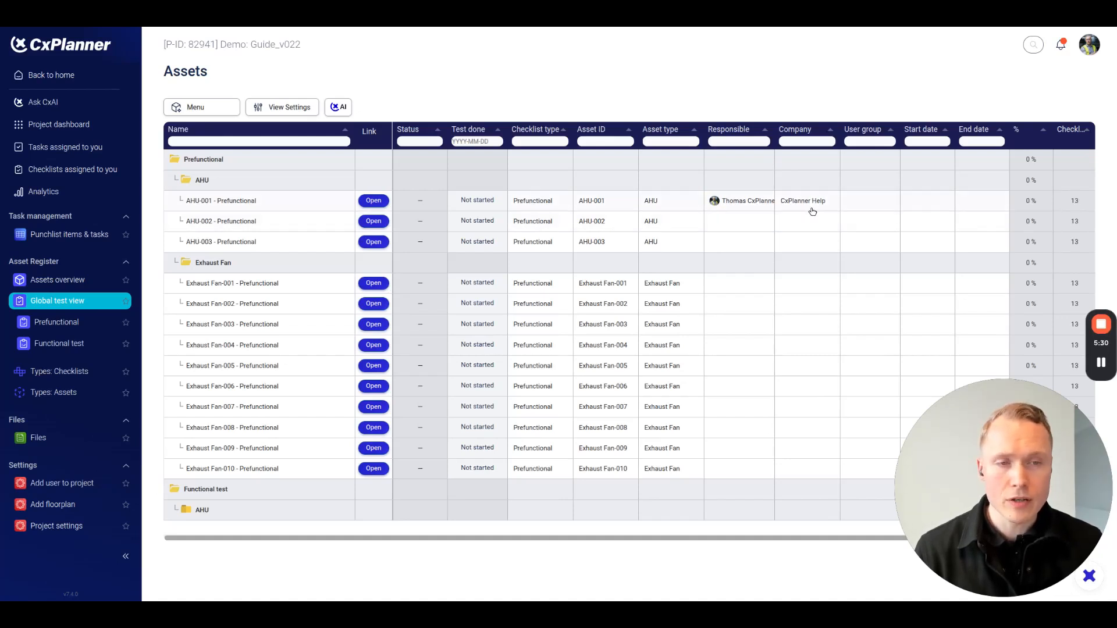
pyautogui.click(873, 202)
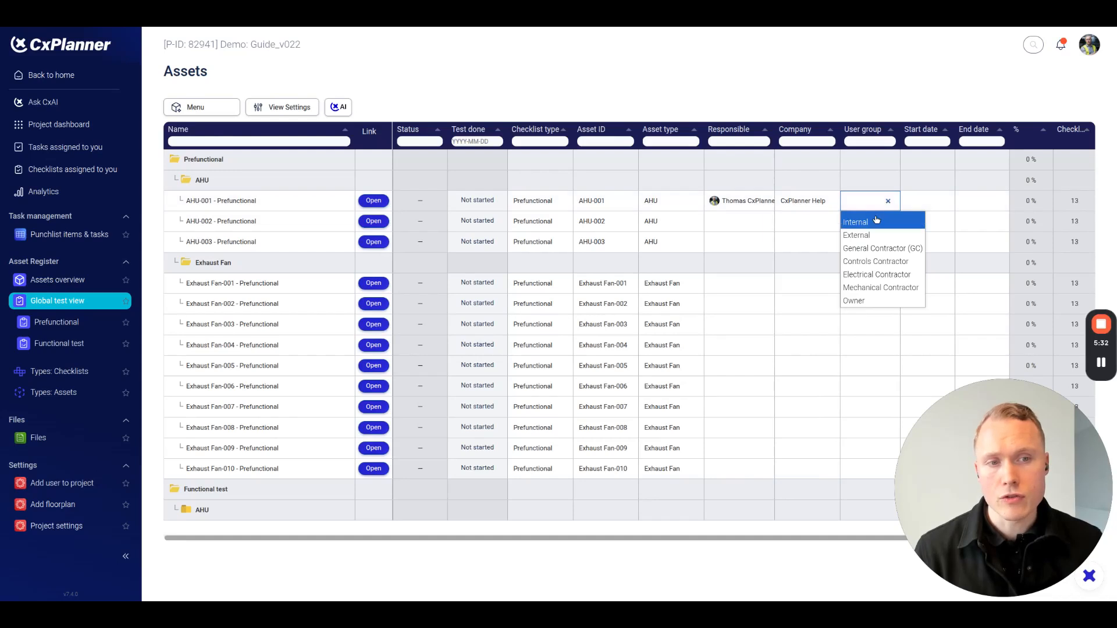
pyautogui.click(880, 288)
# Apply the user group Mechanical Contractor and the company CxPlanner Help to all checklists in the Prefunctional AHU folder.
pyautogui.click(879, 185)
pyautogui.click(881, 269)
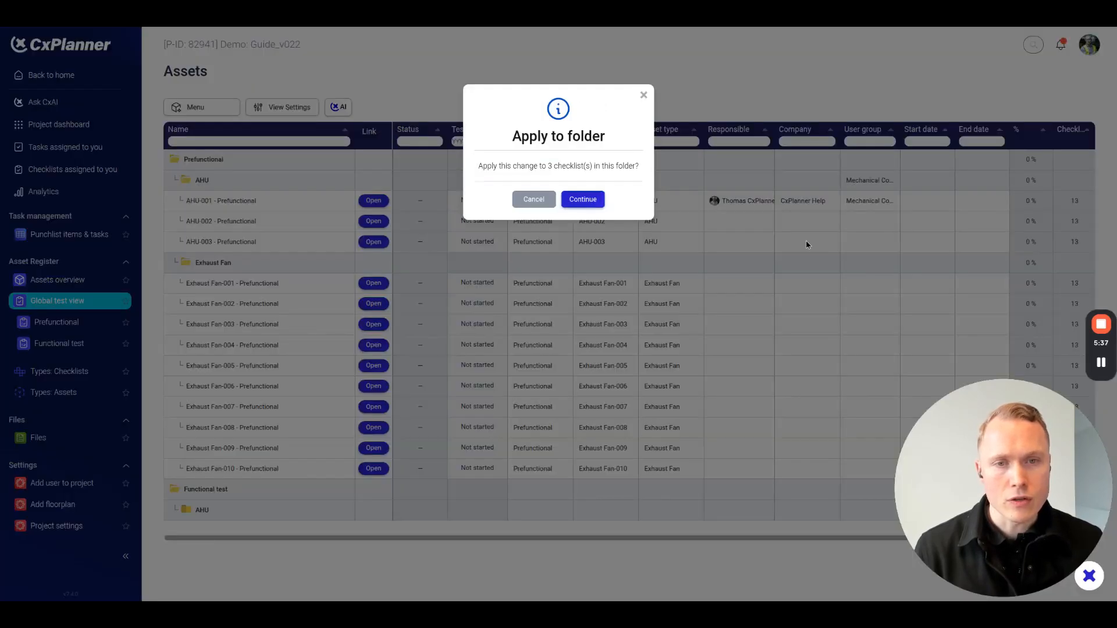
pyautogui.click(580, 200)
pyautogui.click(808, 181)
pyautogui.click(809, 200)
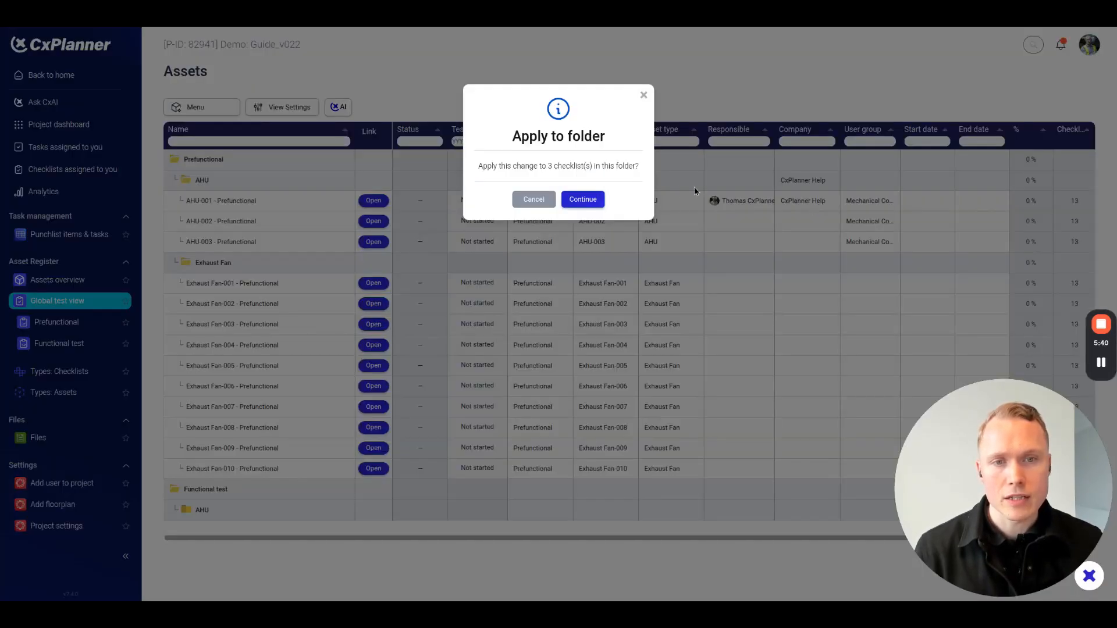
pyautogui.click(602, 201)
# Set the start date of AHU-001's Prefunctional checklist to 2026-03-17.
pyautogui.click(941, 204)
pyautogui.click(943, 203)
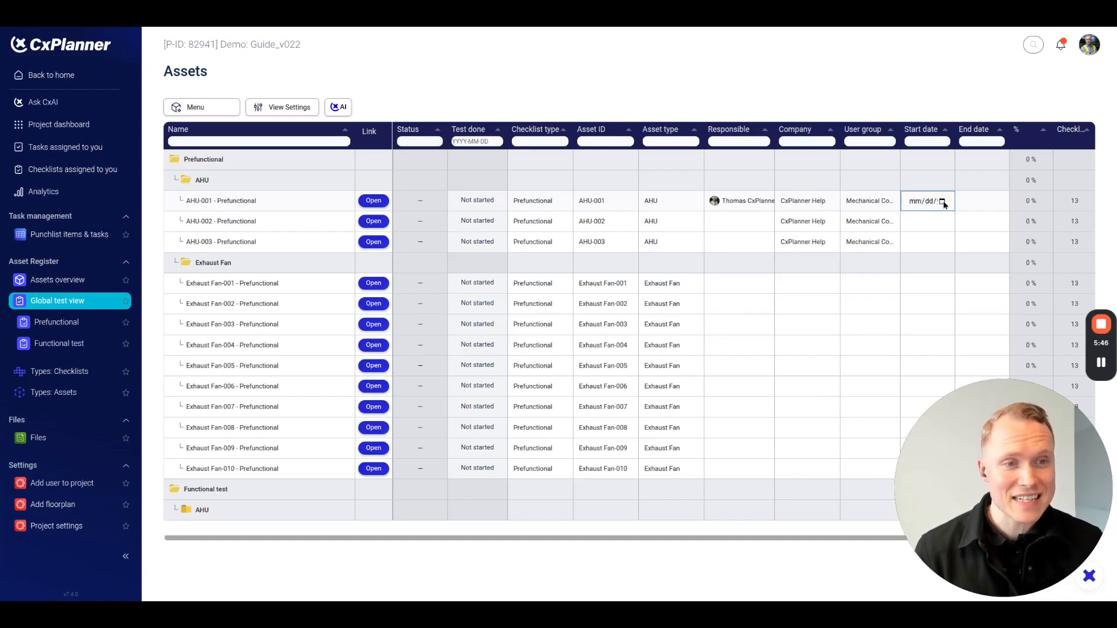
pyautogui.click(954, 279)
pyautogui.press('Return')
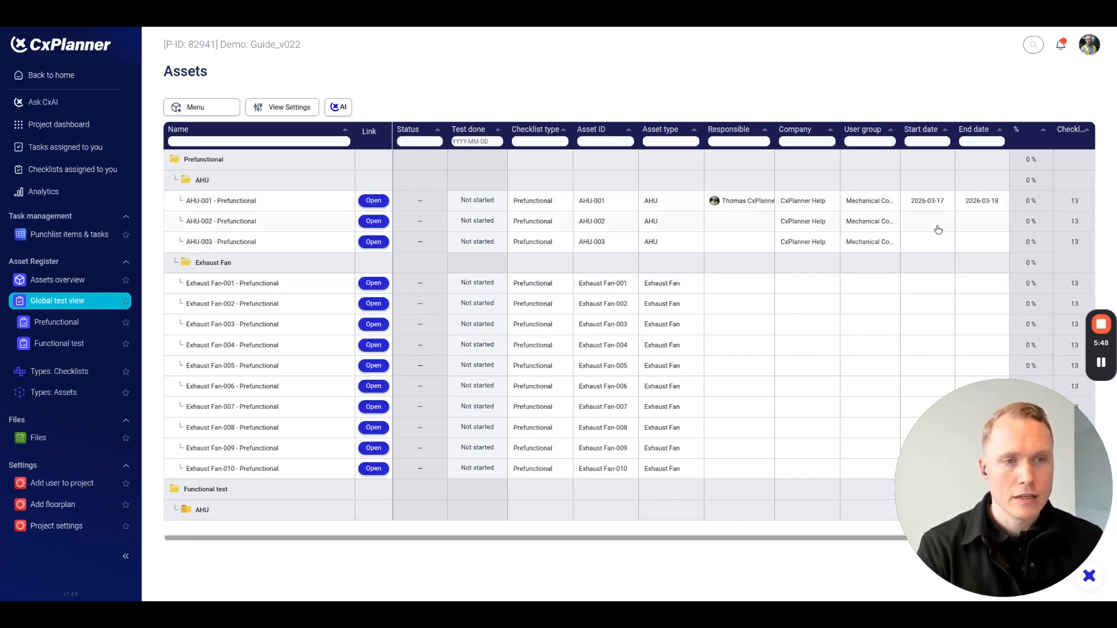
# Set the start date of AHU-002's Prefunctional checklist to 2026-03-30 and assign it the same responsible person as AHU-001.
pyautogui.click(938, 228)
pyautogui.click(942, 224)
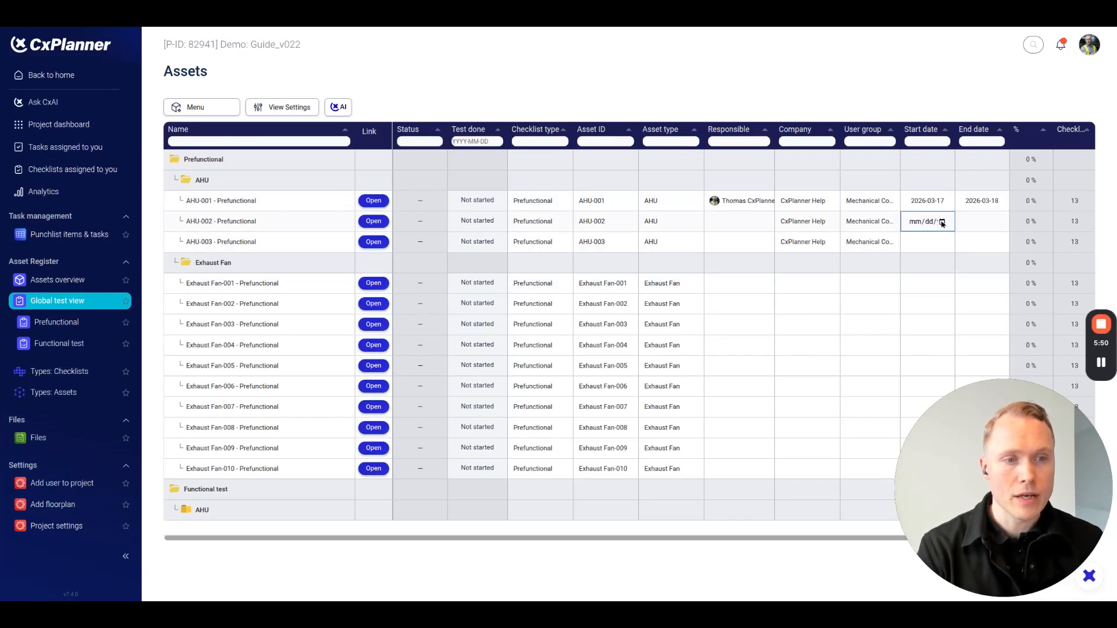
pyautogui.click(937, 342)
pyautogui.press('Return')
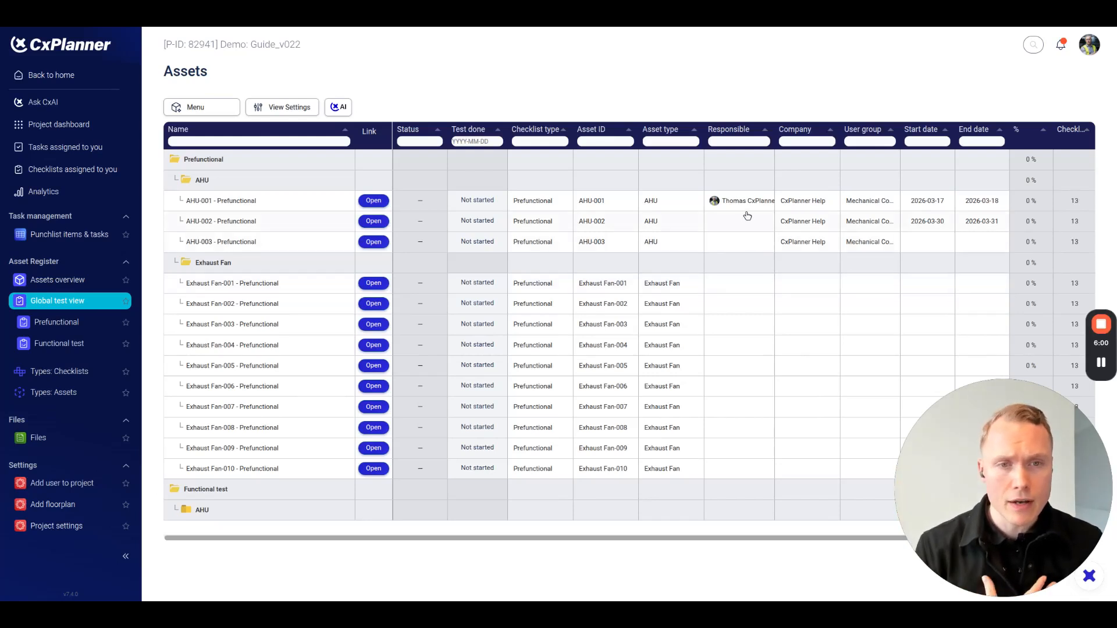
pyautogui.click(722, 222)
pyautogui.click(734, 240)
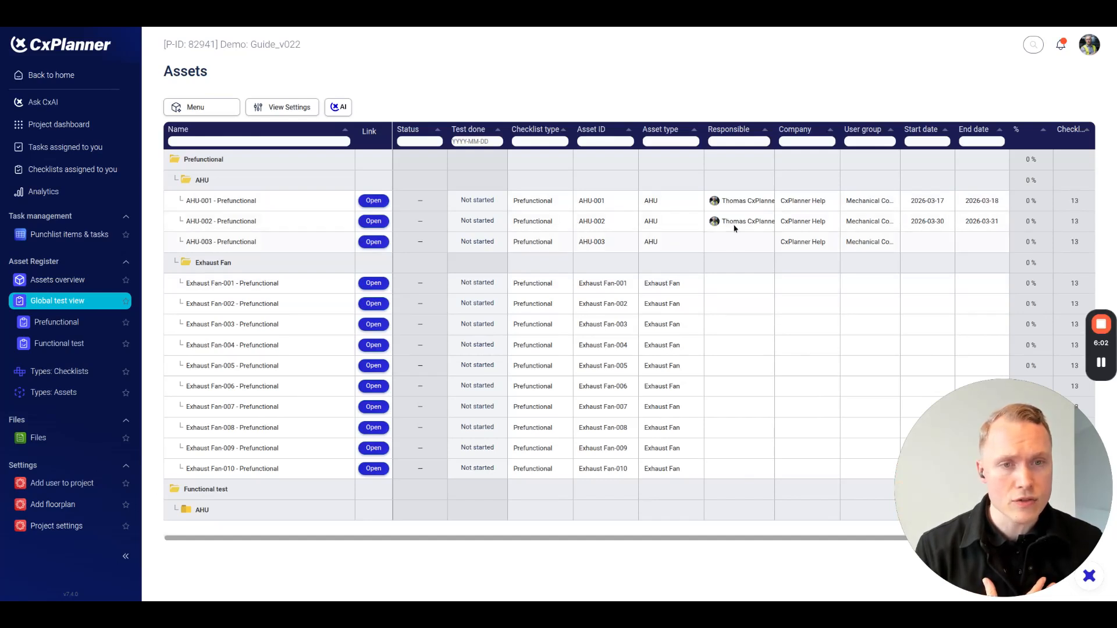